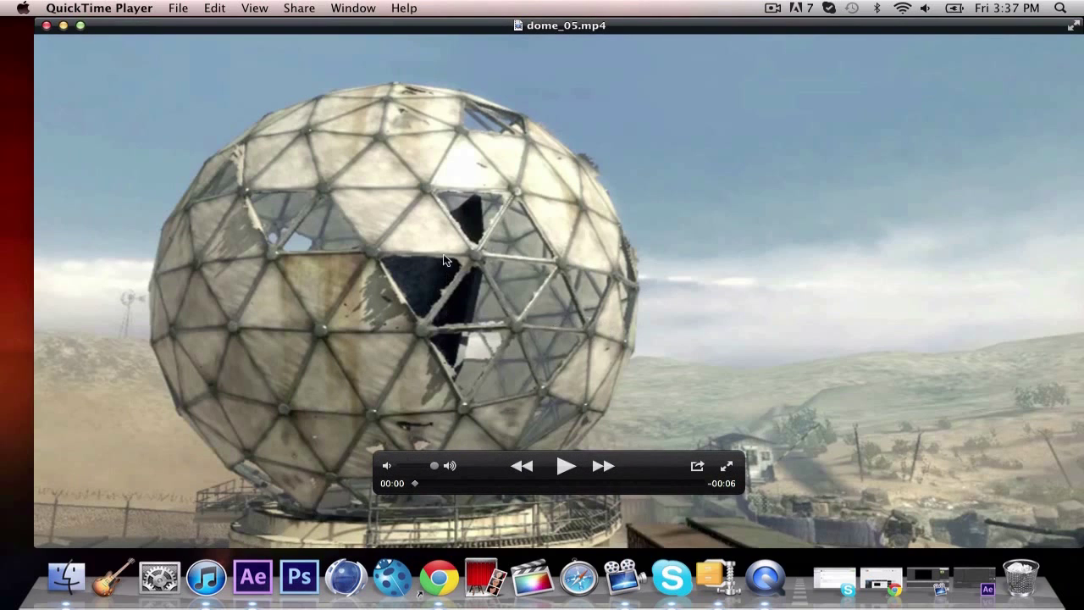
# Play the dome_05.mp4 game clip in QuickTime Player, then close the player window.
pyautogui.click(563, 470)
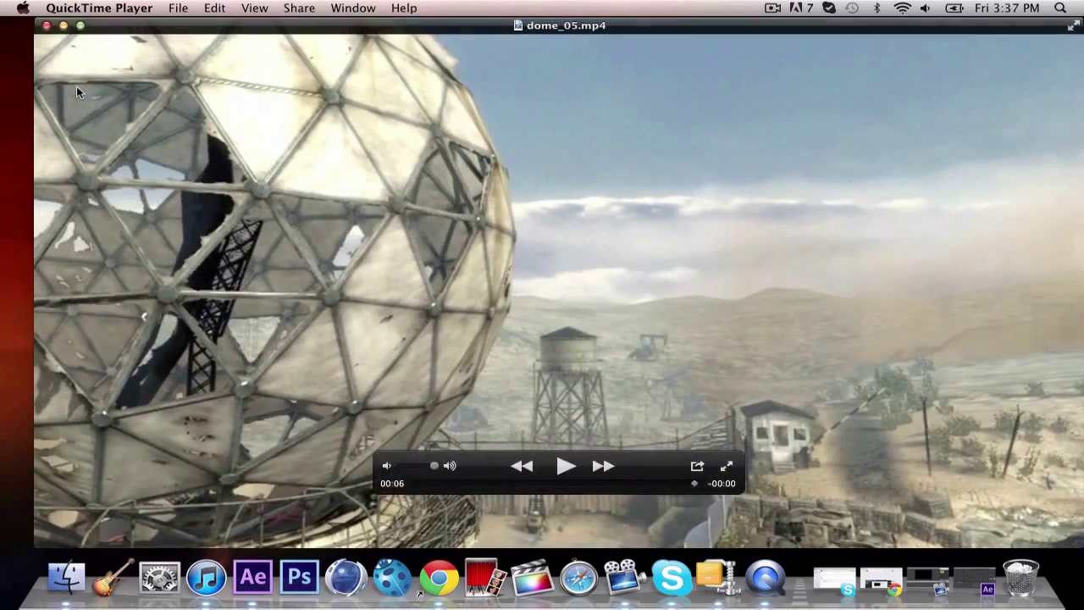
pyautogui.click(47, 26)
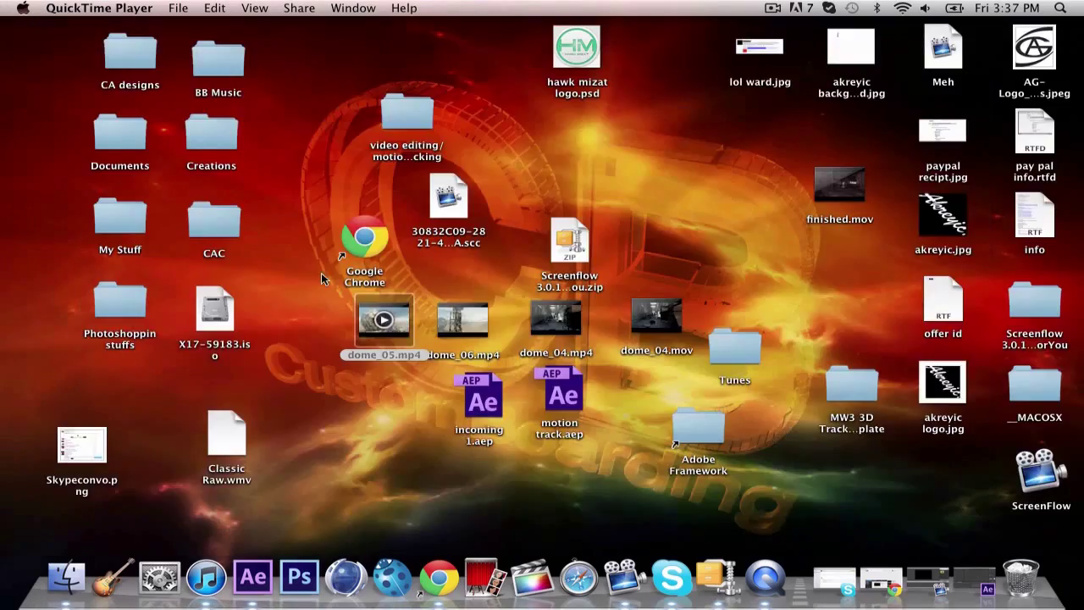
# Import dome_05.mp4 from the desktop and build a 1280x720, 59.94 fps dome_05 composition from it.
pyautogui.click(252, 577)
pyautogui.moveTo(183, 24); pyautogui.dragTo(798, 24)
pyautogui.click(646, 61)
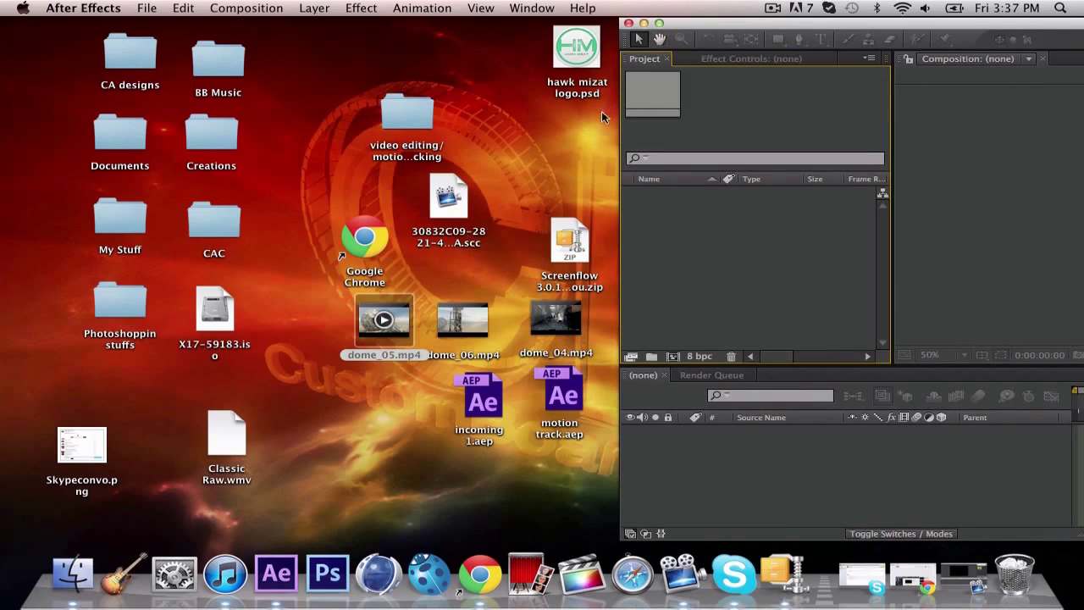
pyautogui.moveTo(380, 339); pyautogui.dragTo(776, 294)
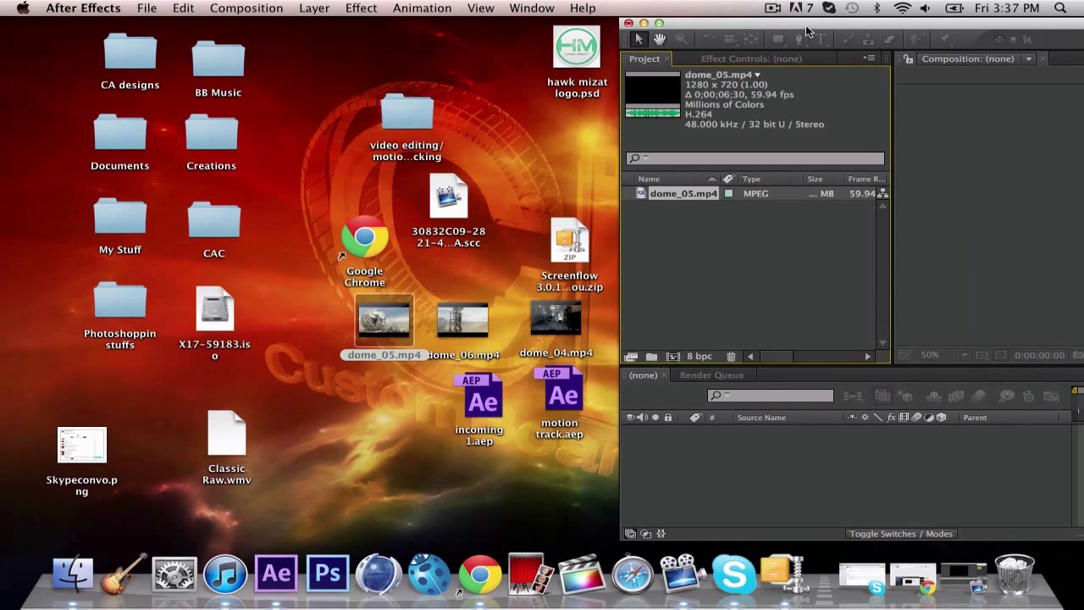
pyautogui.moveTo(805, 24); pyautogui.dragTo(193, 6)
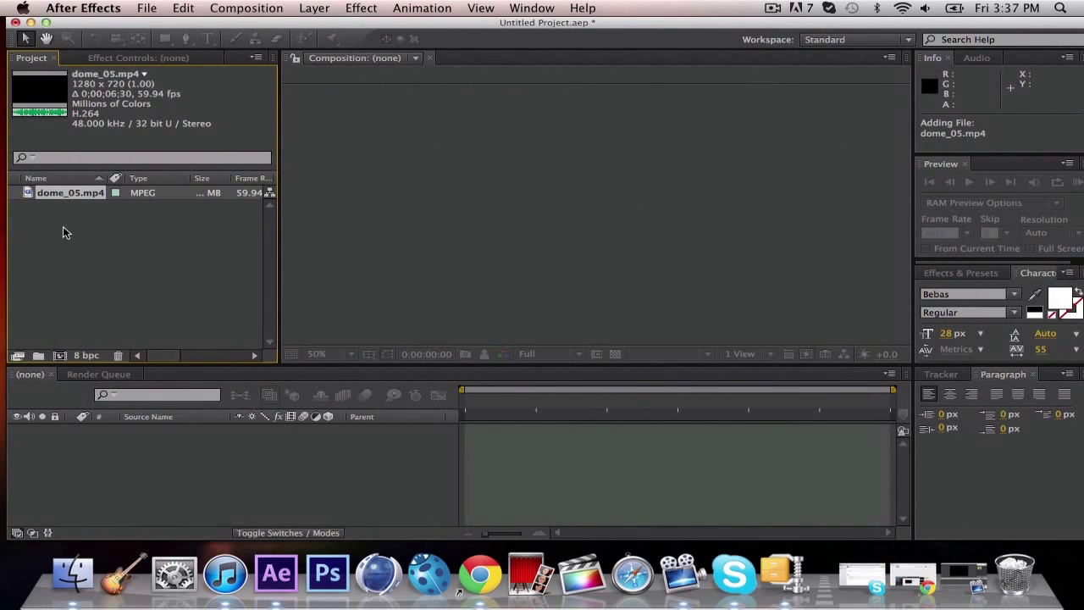
pyautogui.moveTo(75, 200); pyautogui.dragTo(95, 482)
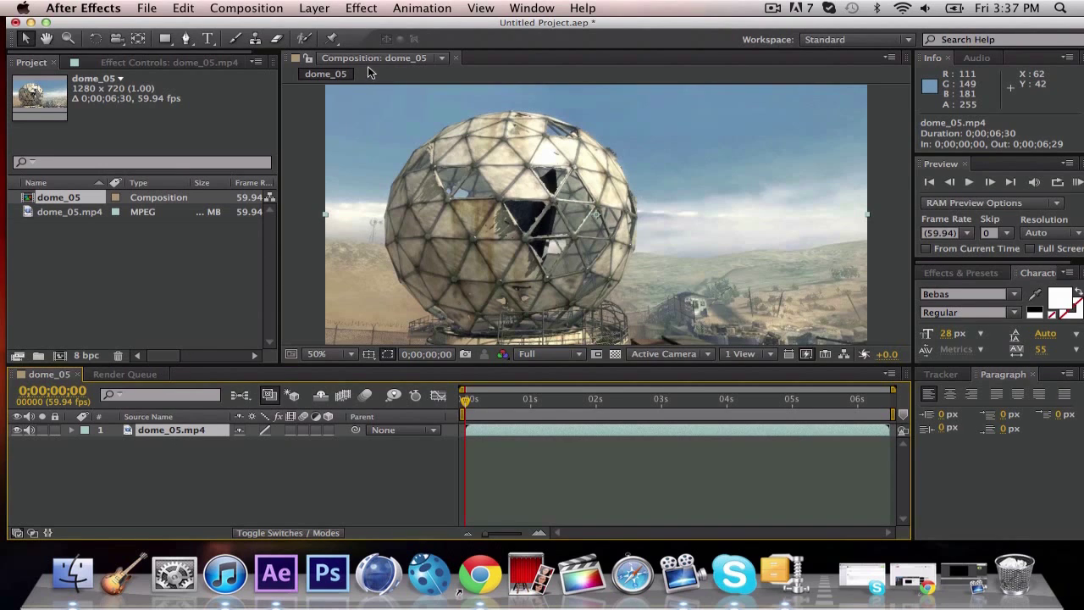
# Apply Perspective > 3D Camera Tracker to the dome_05.mp4 layer and let the analysis finish.
pyautogui.click(352, 10)
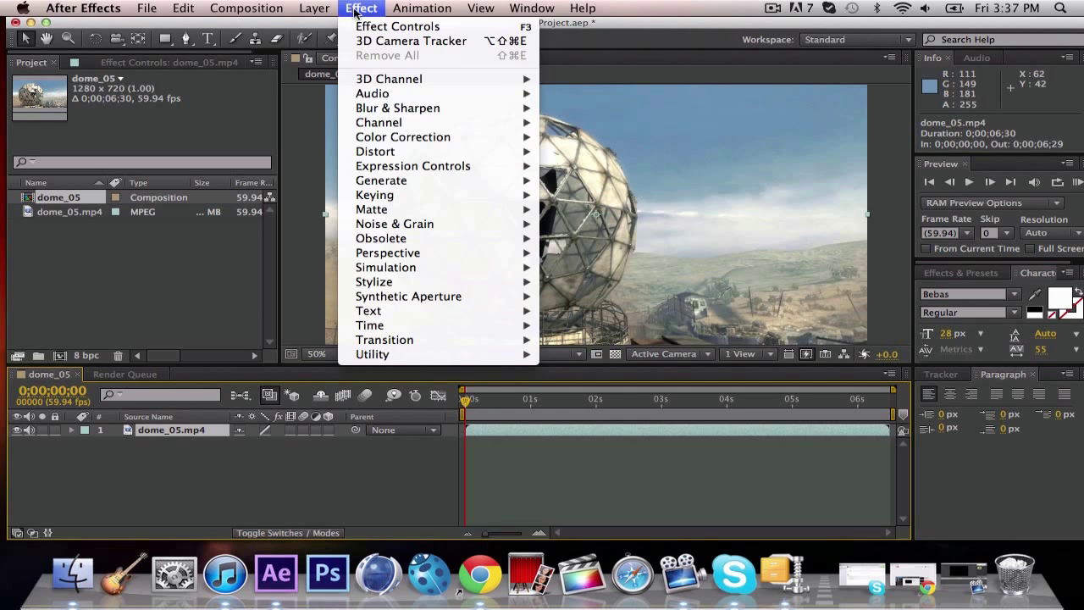
pyautogui.moveTo(385, 111)
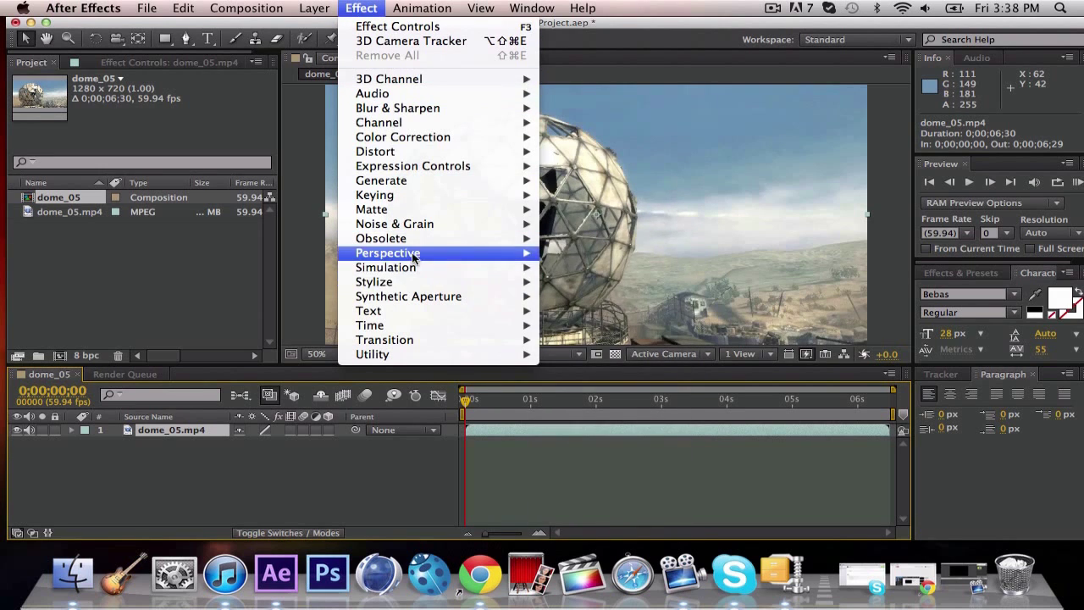
pyautogui.moveTo(414, 258)
pyautogui.click(597, 247)
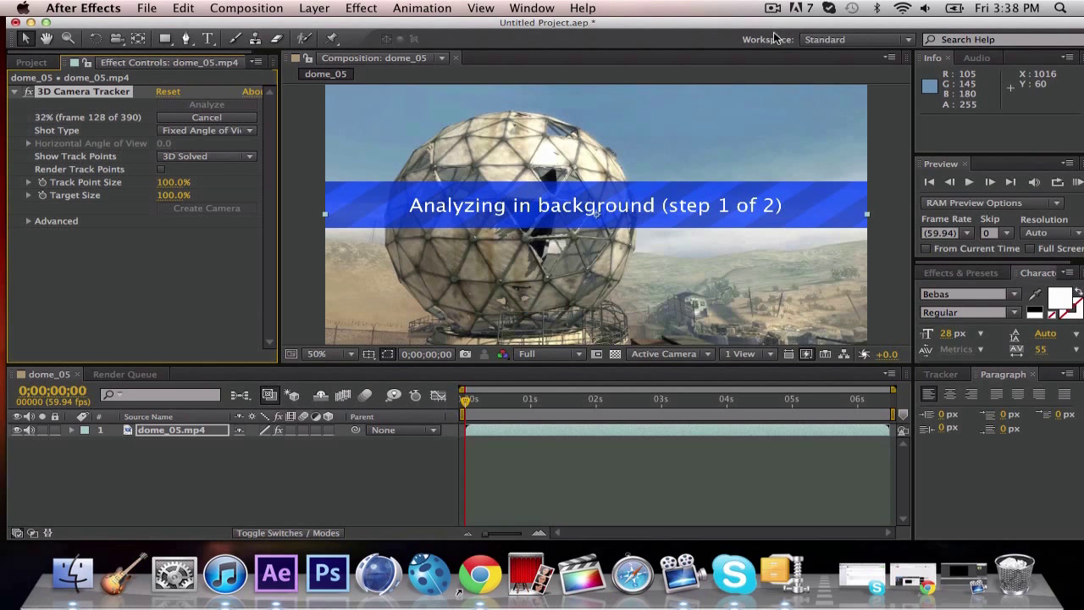
pyautogui.click(772, 8)
pyautogui.click(792, 53)
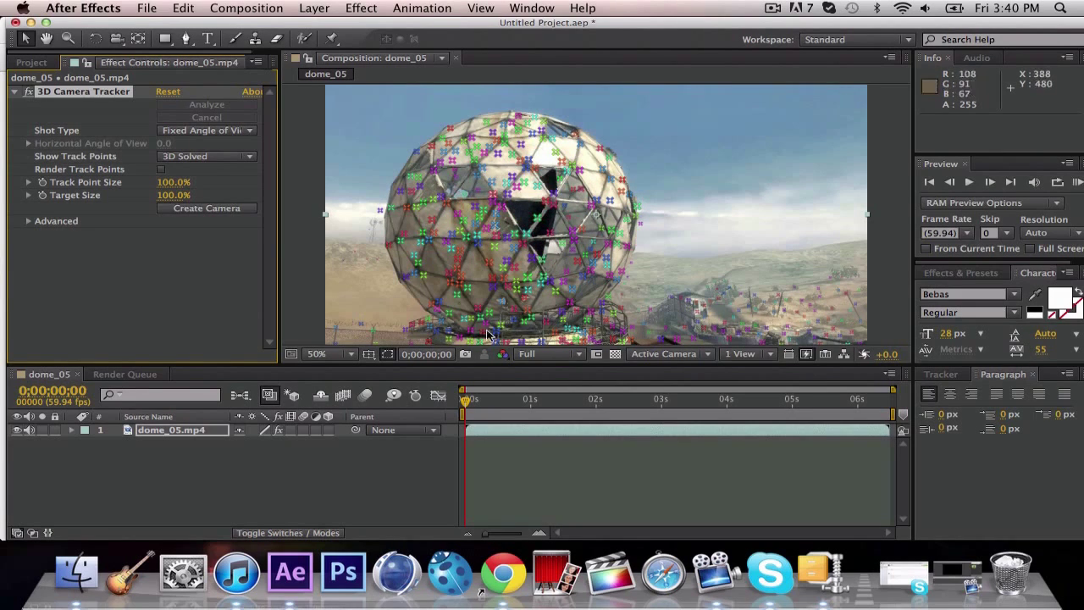
# Scrub the timeline to check the solved track points across the dome and desert ground.
pyautogui.moveTo(469, 413)
pyautogui.mouseDown()
pyautogui.moveTo(880, 406)
pyautogui.moveTo(465, 404)
pyautogui.mouseUp()
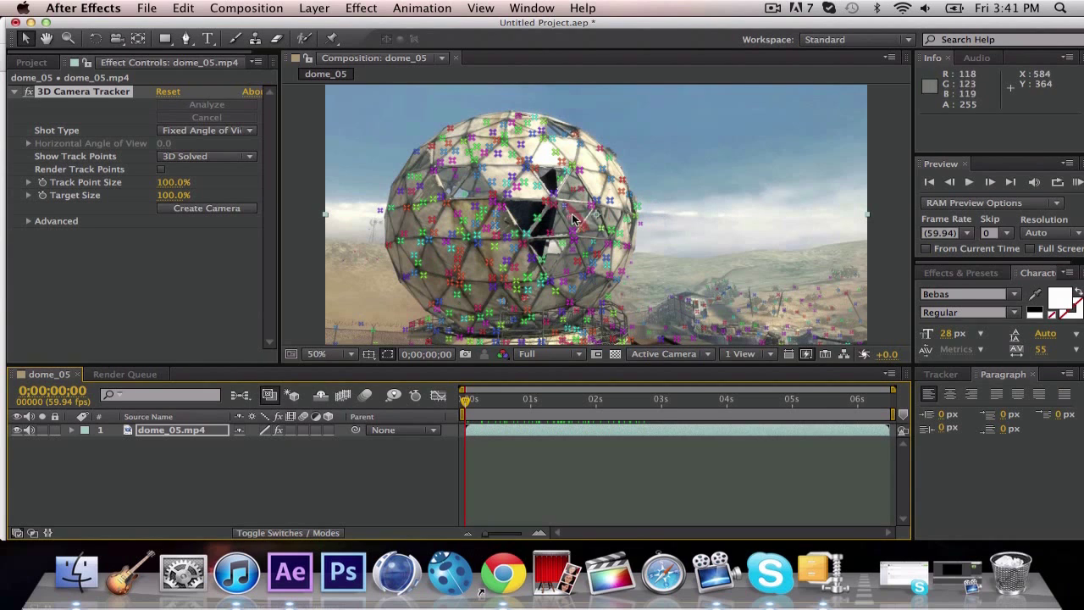
# Create a Text layer and 3D Tracker Camera from the track points on the dome's face.
pyautogui.click(489, 222)
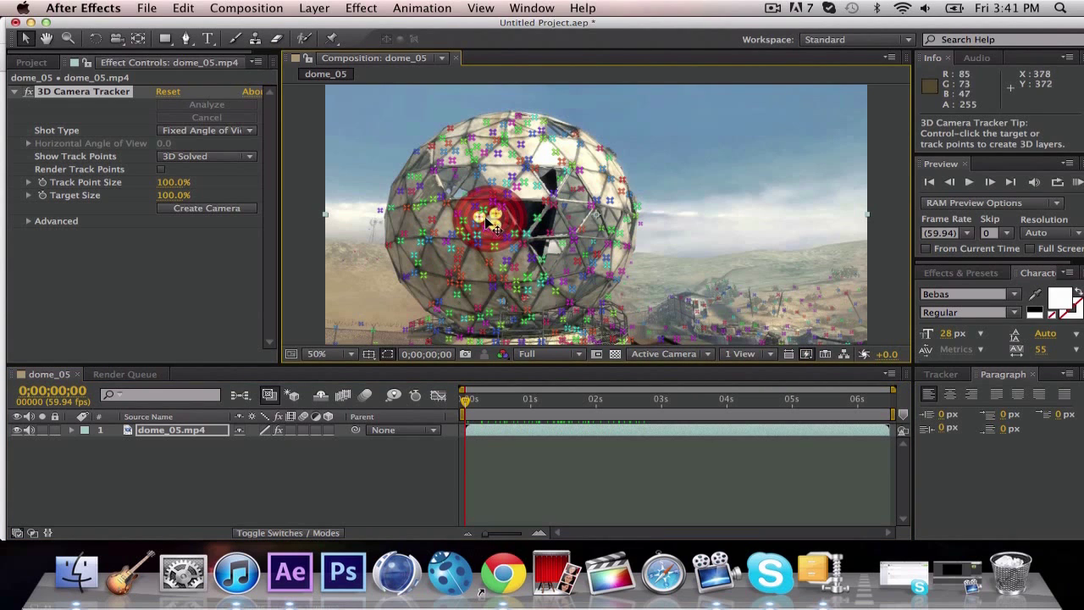
pyautogui.rightClick(489, 222)
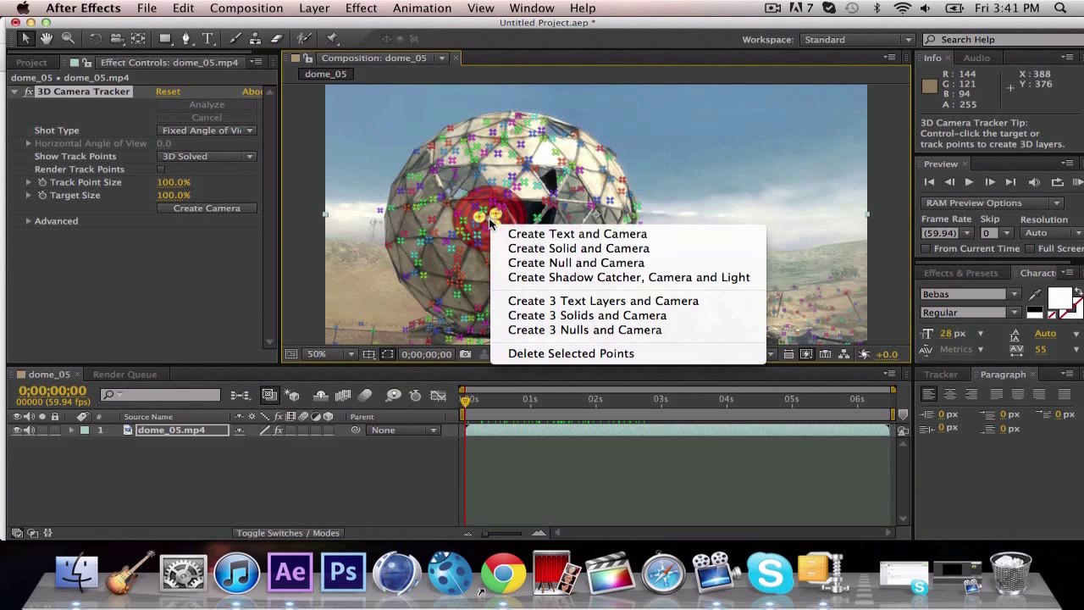
pyautogui.click(536, 238)
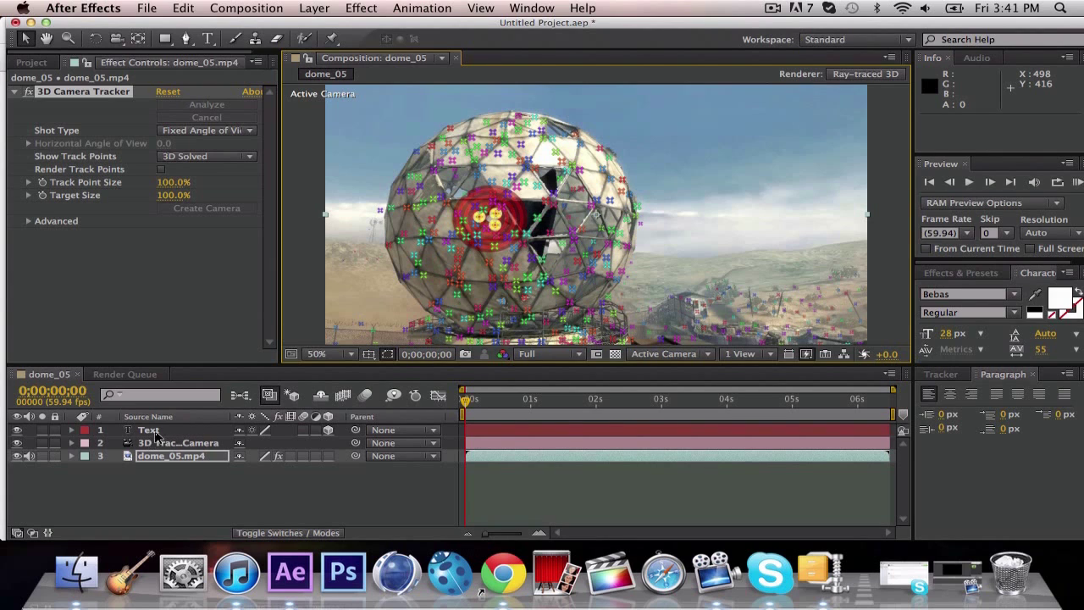
pyautogui.click(160, 443)
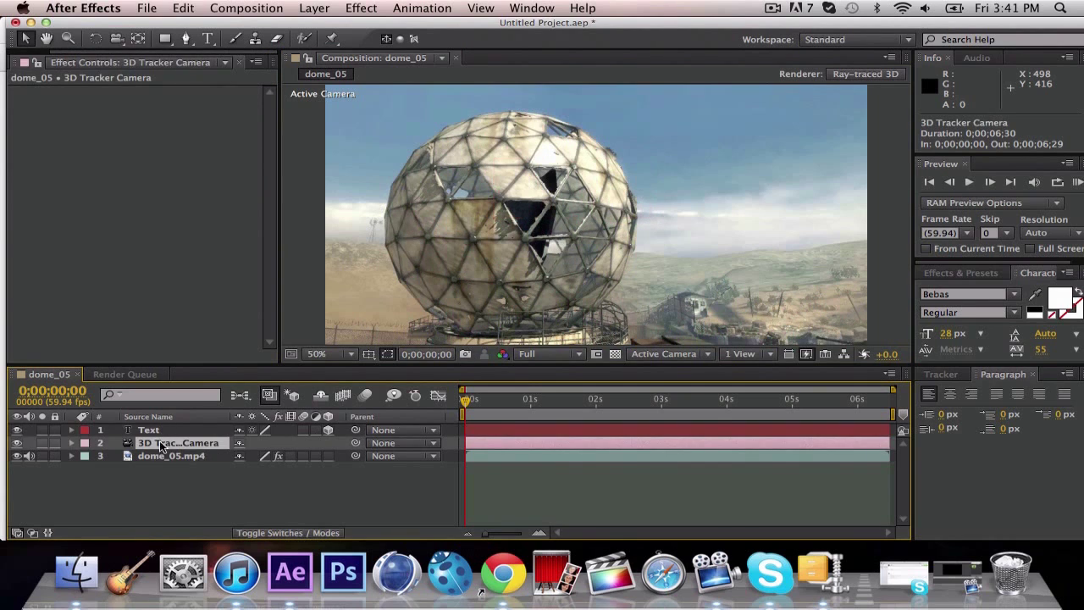
# Place the TEXT layer slightly lower to the right of the dome, then open Composition Settings.
pyautogui.click(159, 430)
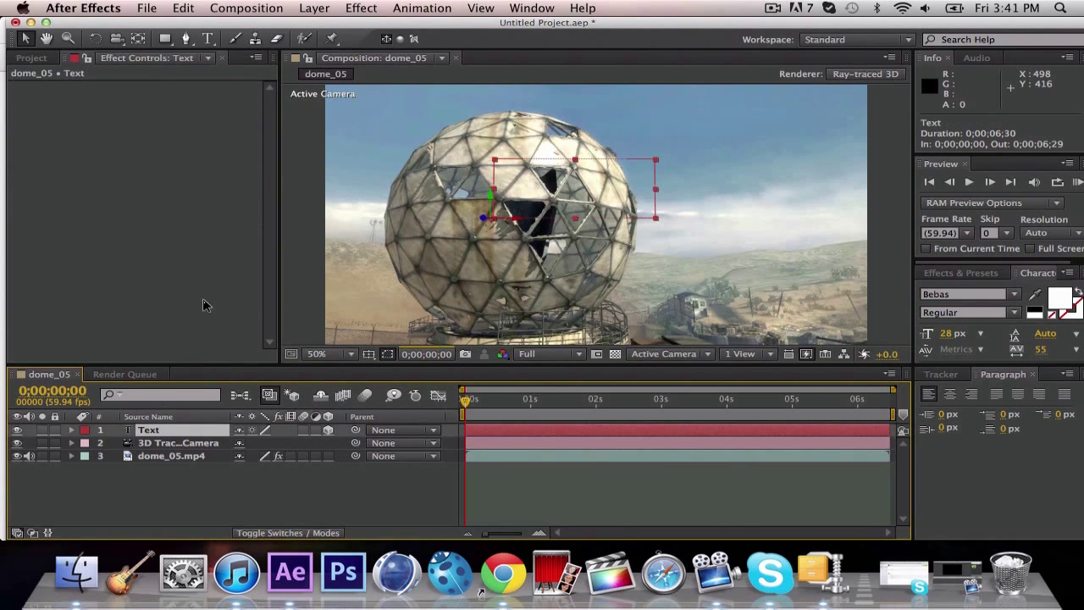
pyautogui.click(31, 57)
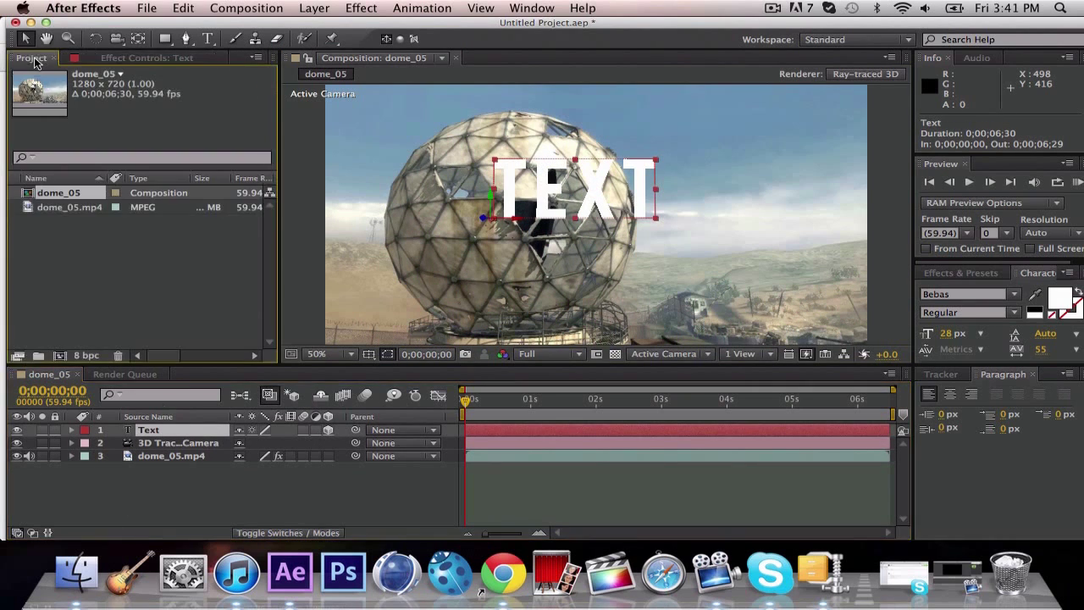
pyautogui.click(127, 57)
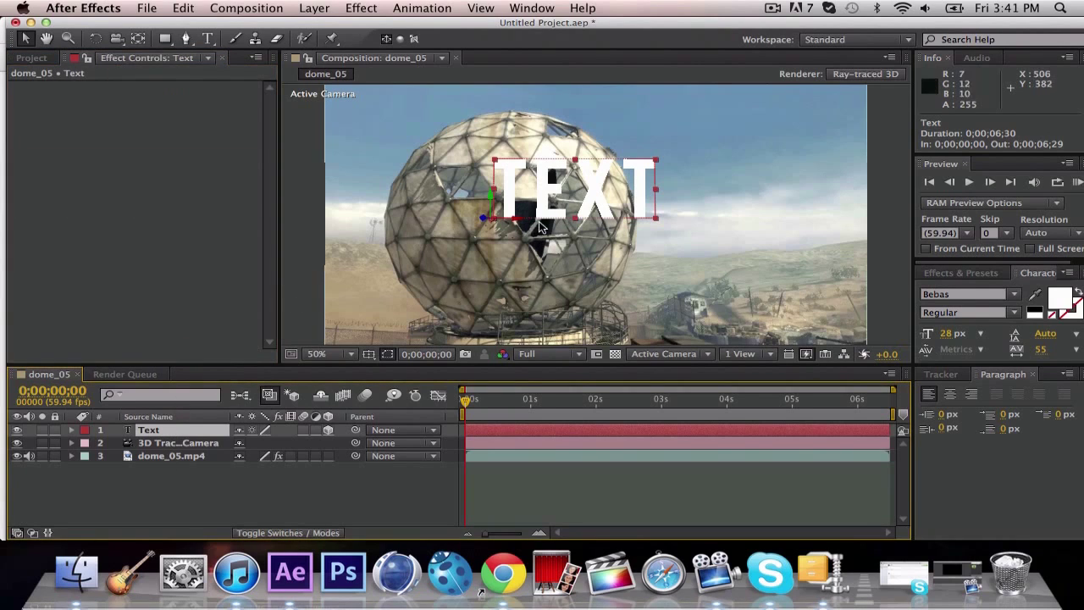
pyautogui.click(571, 200)
pyautogui.moveTo(569, 194); pyautogui.dragTo(722, 194)
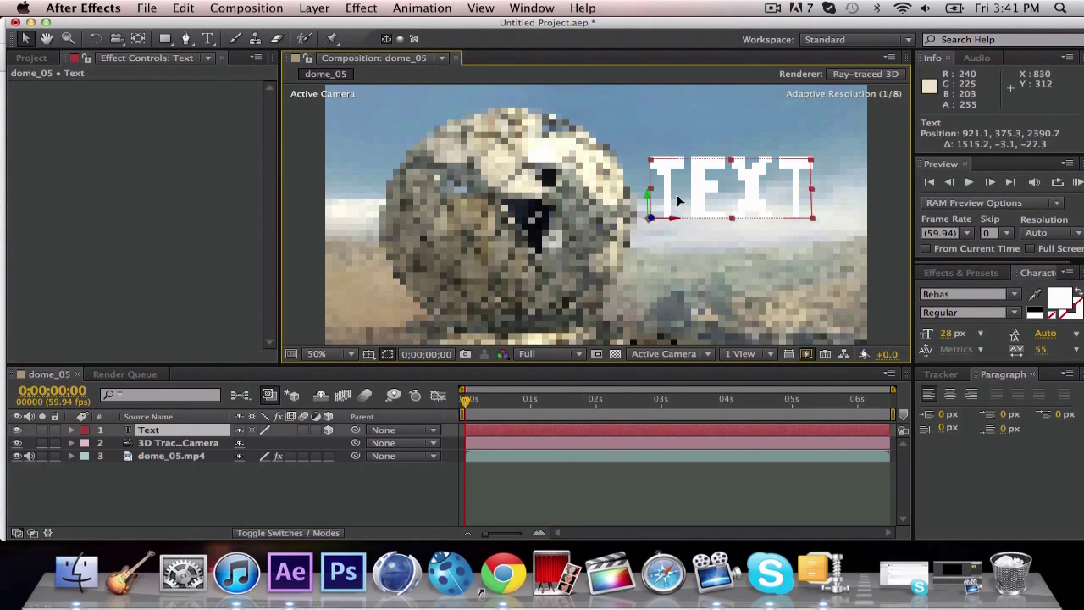
pyautogui.moveTo(464, 400); pyautogui.dragTo(514, 404)
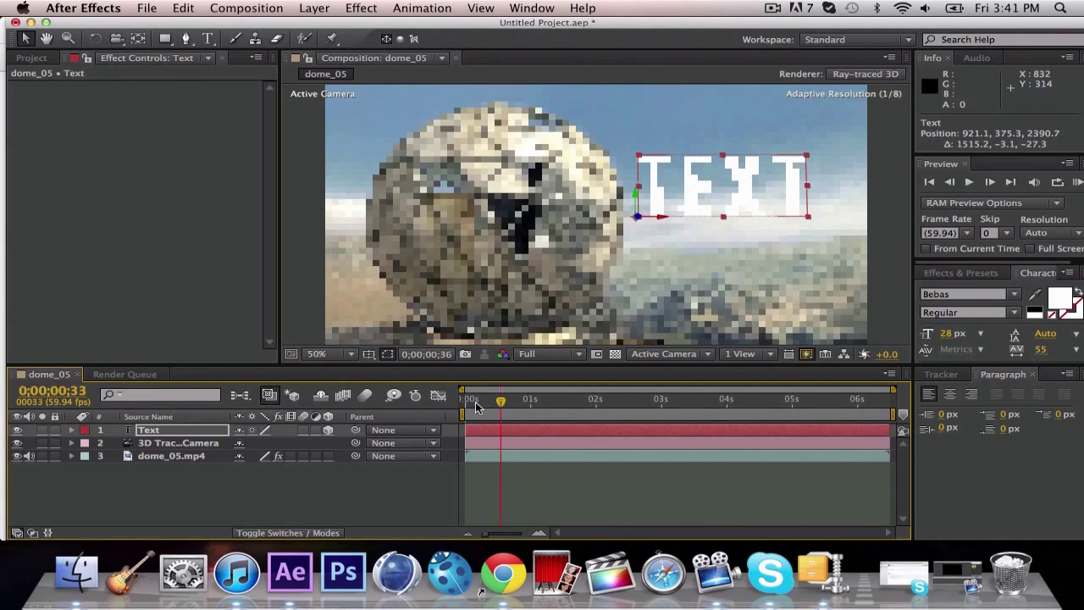
pyautogui.moveTo(476, 407); pyautogui.dragTo(449, 405)
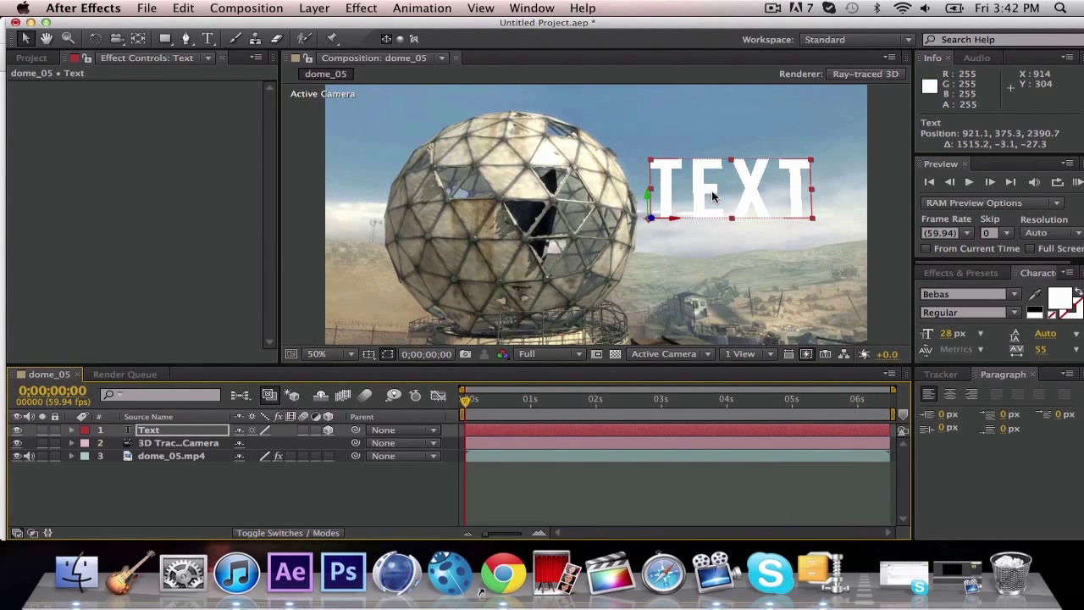
pyautogui.moveTo(708, 196); pyautogui.dragTo(678, 205)
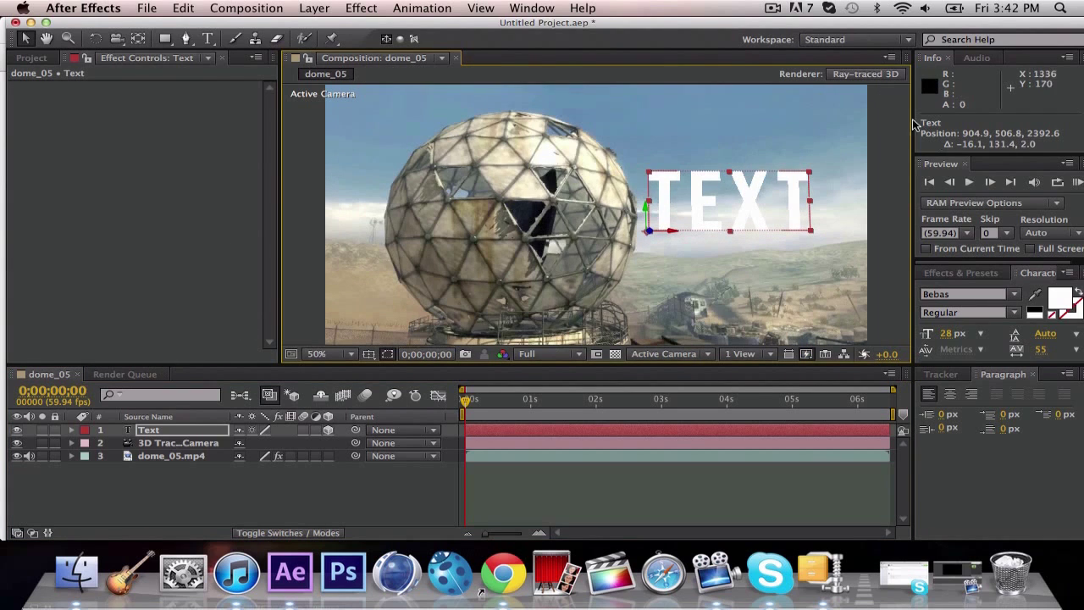
pyautogui.click(861, 76)
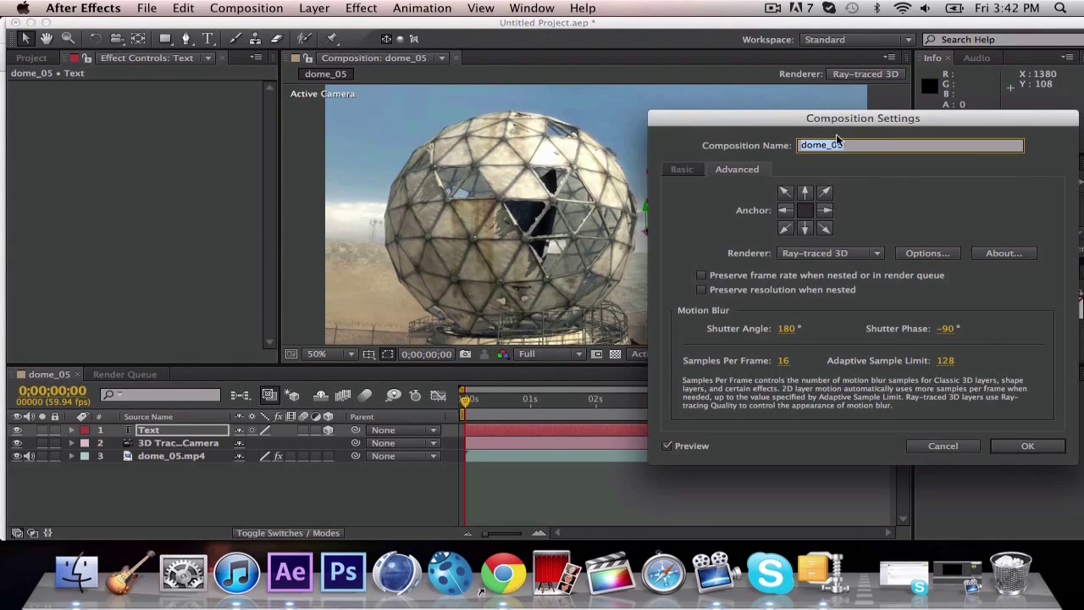
# Keep the Ray-traced 3D renderer and raise its ray-tracing quality to 60.
pyautogui.click(828, 258)
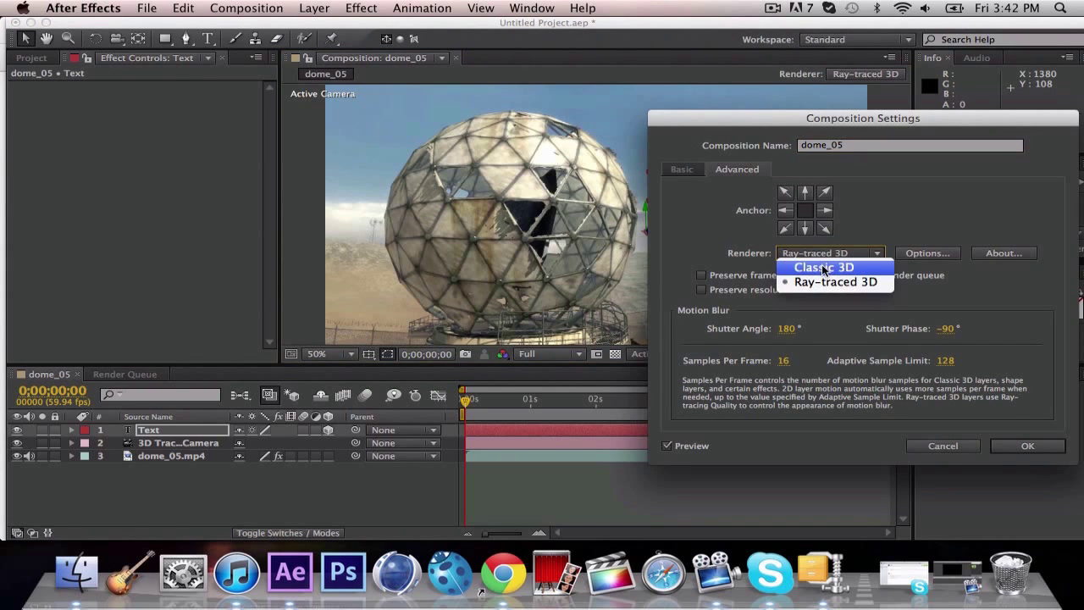
pyautogui.click(822, 265)
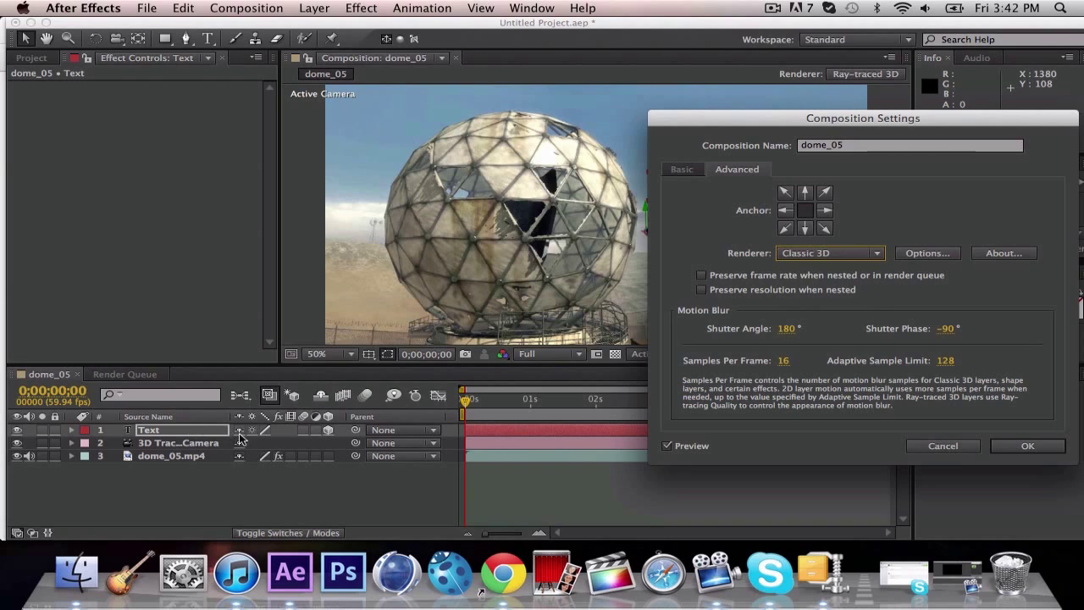
pyautogui.click(823, 256)
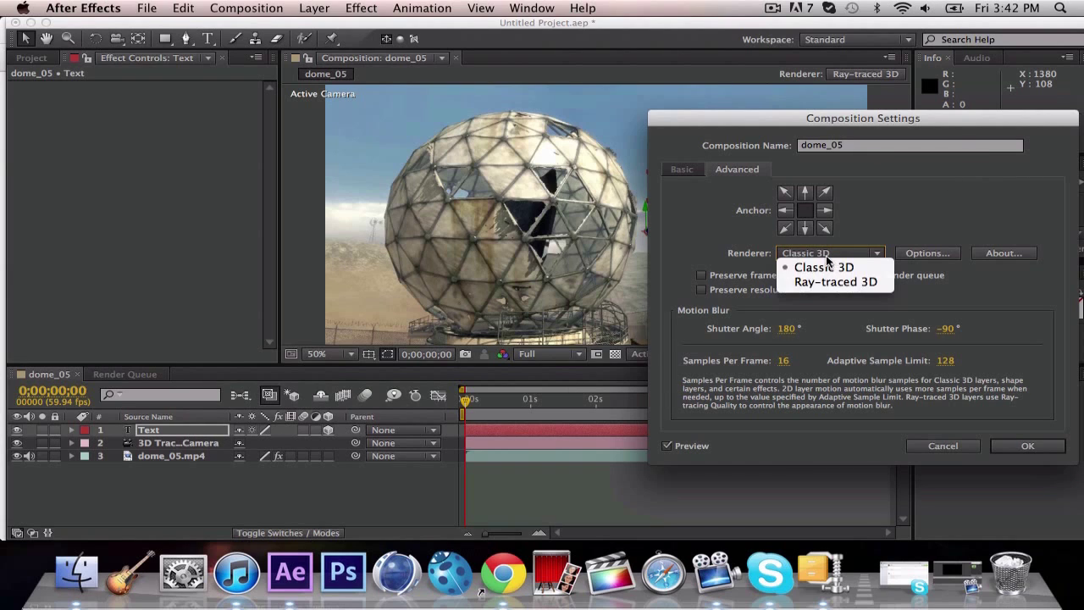
pyautogui.click(826, 282)
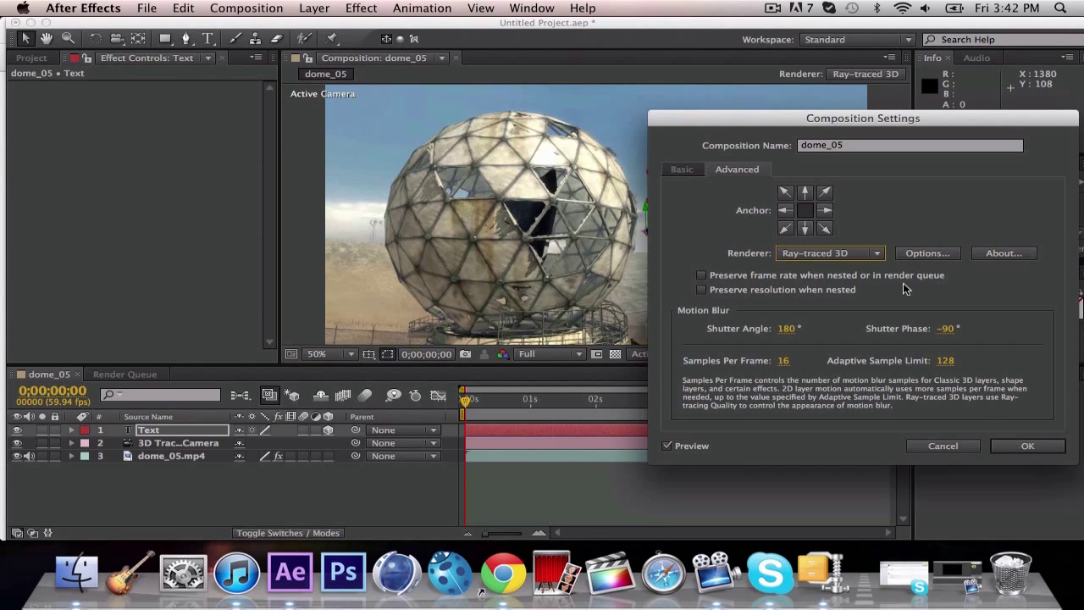
pyautogui.click(917, 255)
pyautogui.moveTo(525, 200)
pyautogui.mouseDown()
pyautogui.moveTo(585, 196)
pyautogui.moveTo(510, 195)
pyautogui.mouseUp()
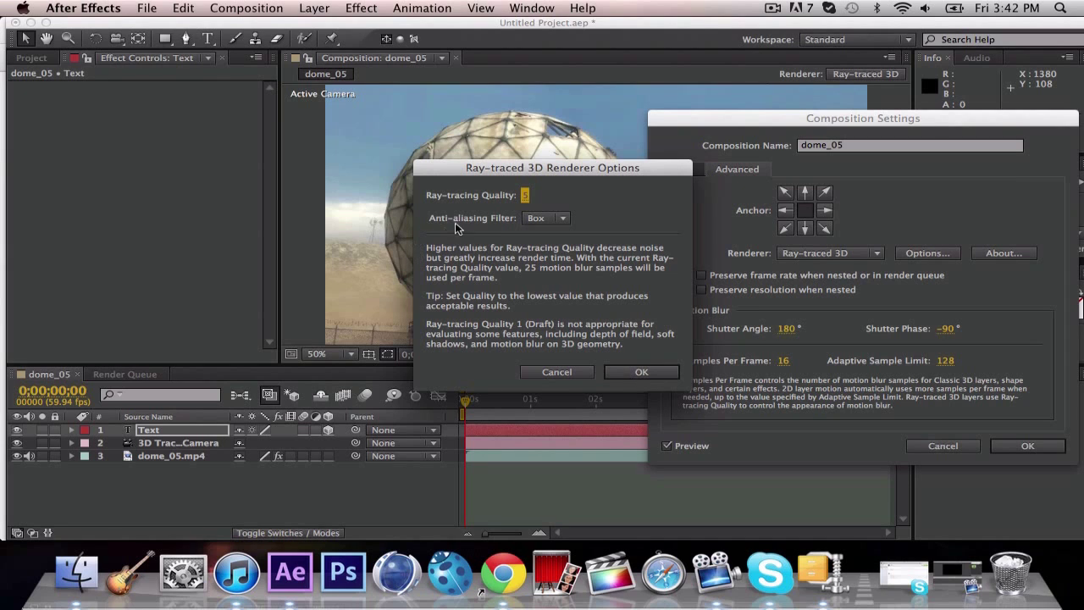
pyautogui.click(627, 372)
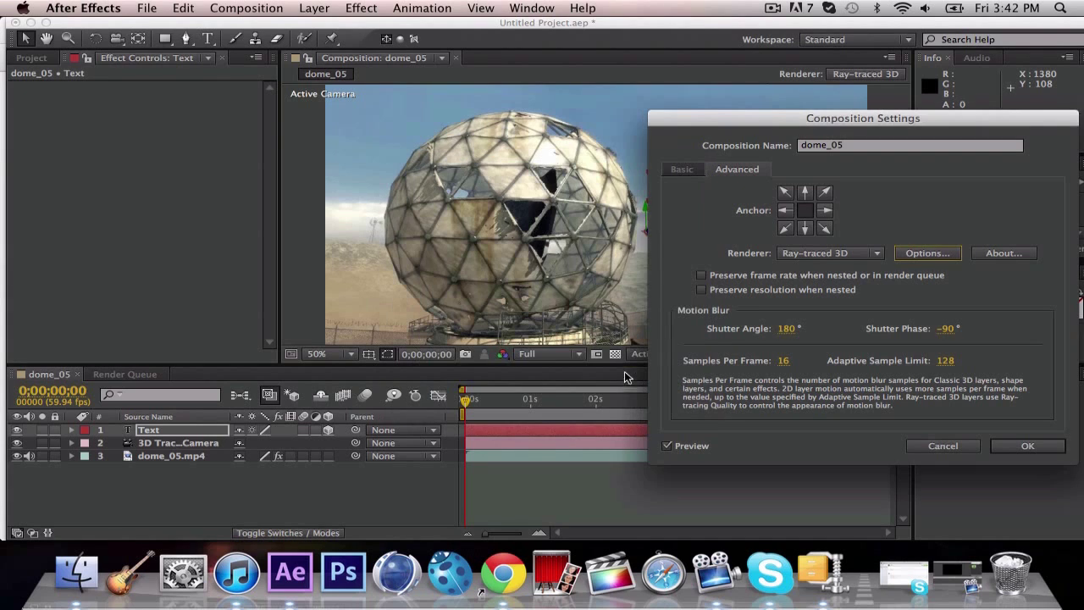
# Set the composition frame rate to 29.97 fps and apply the settings.
pyautogui.click(685, 171)
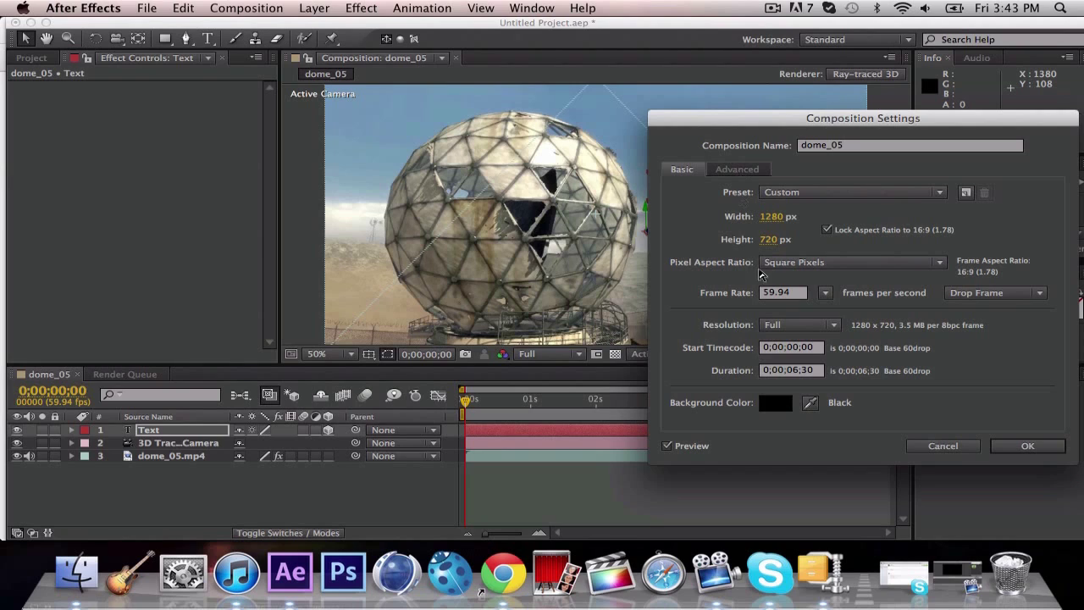
pyautogui.click(825, 293)
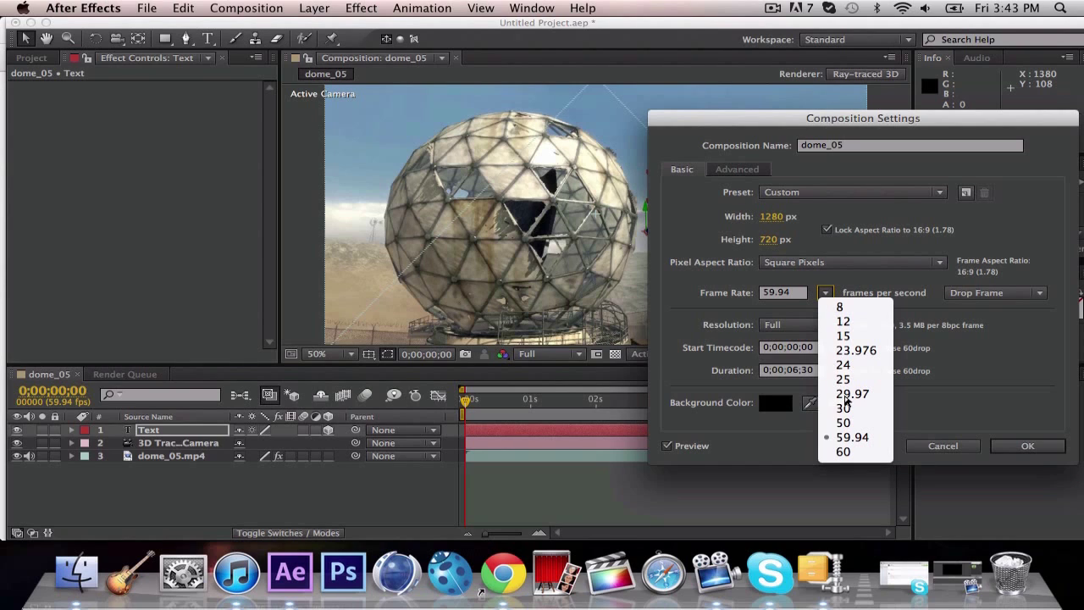
pyautogui.press('Escape')
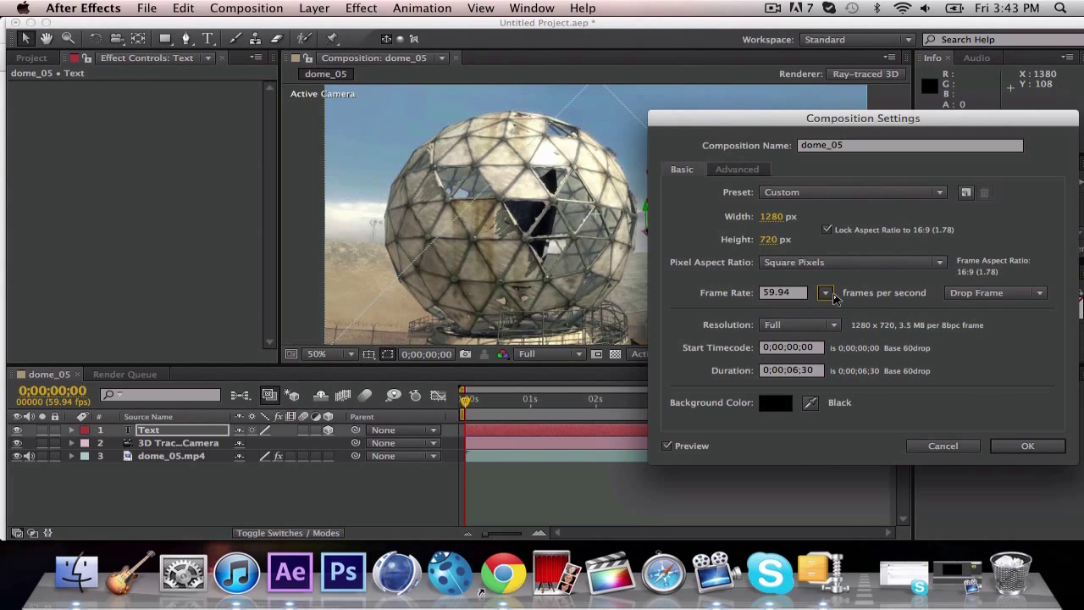
pyautogui.click(826, 294)
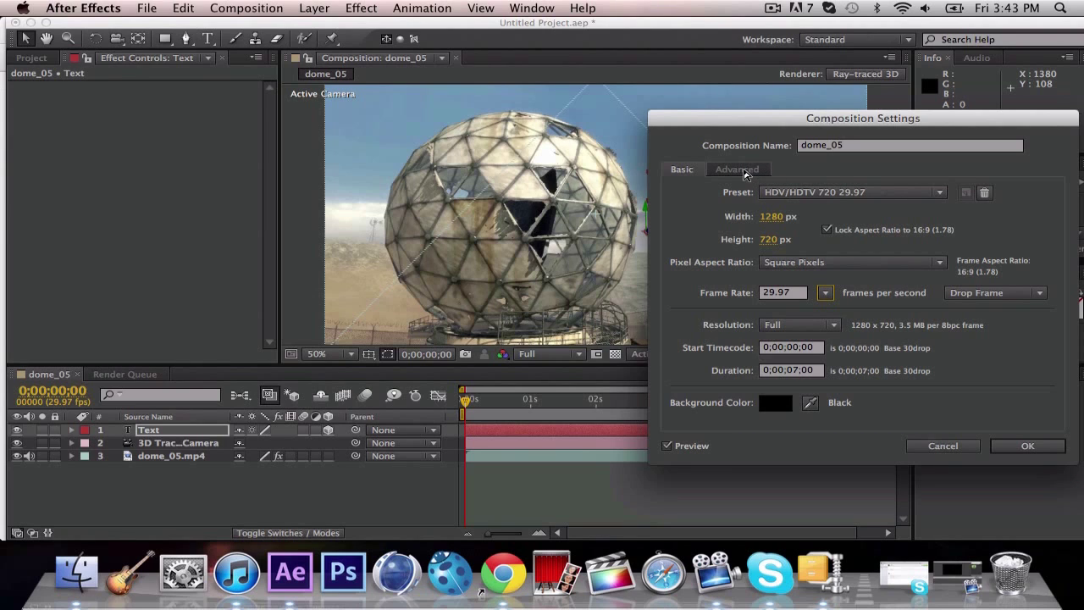
pyautogui.click(744, 170)
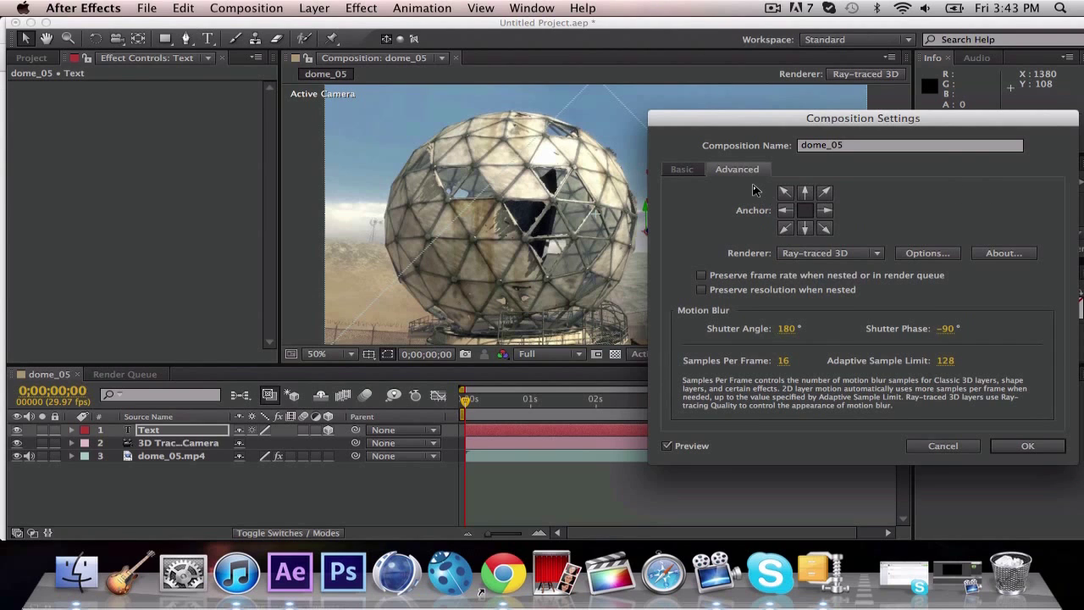
pyautogui.click(1028, 446)
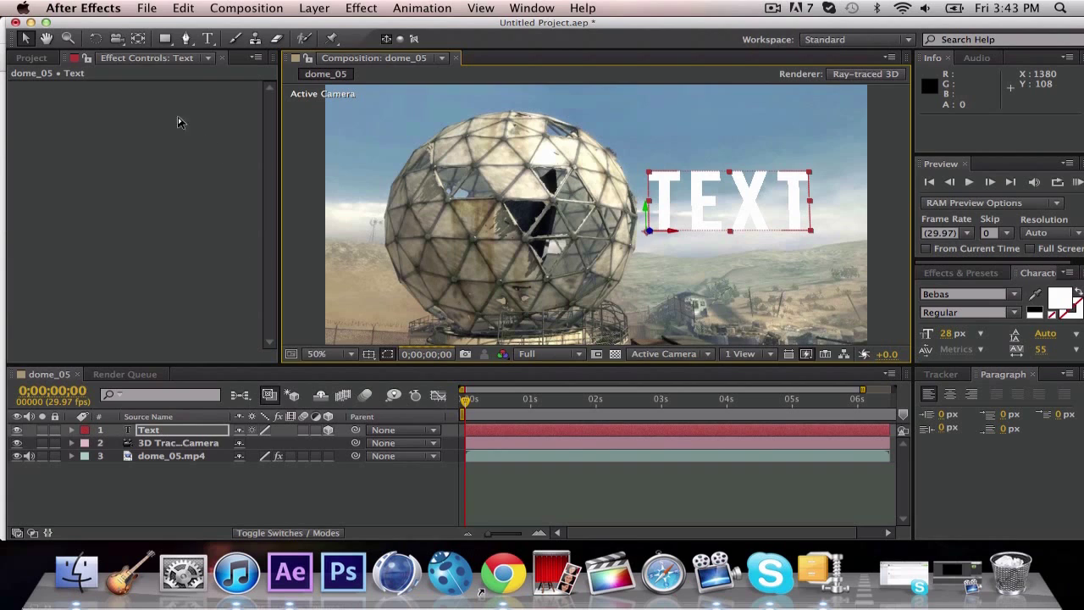
# Retype the placeholder TEXT as AKREYIC and lower the preview resolution to a third.
pyautogui.click(208, 39)
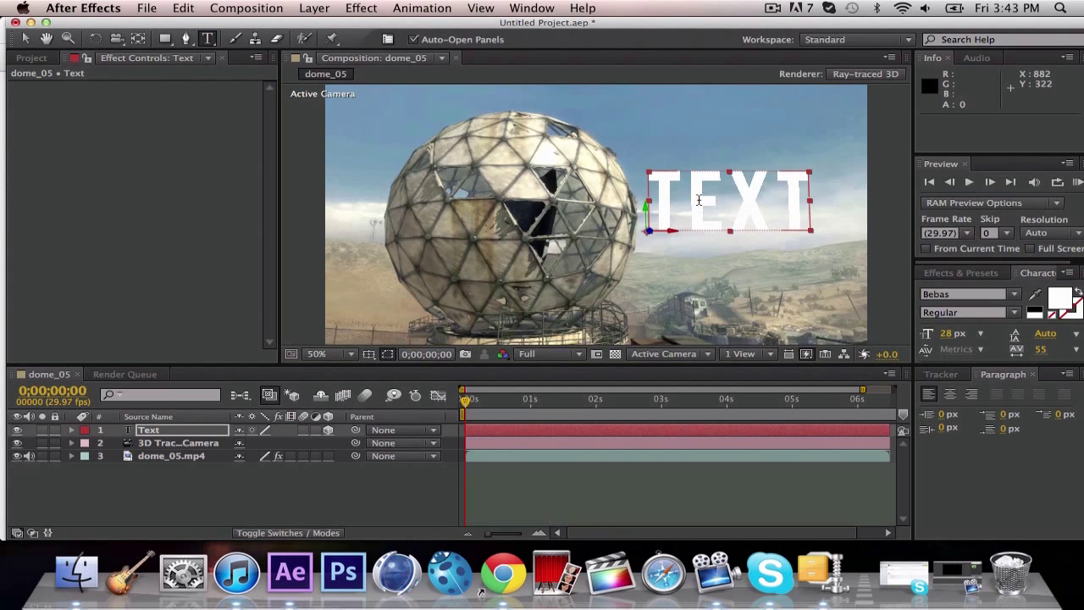
pyautogui.moveTo(661, 203); pyautogui.dragTo(794, 210)
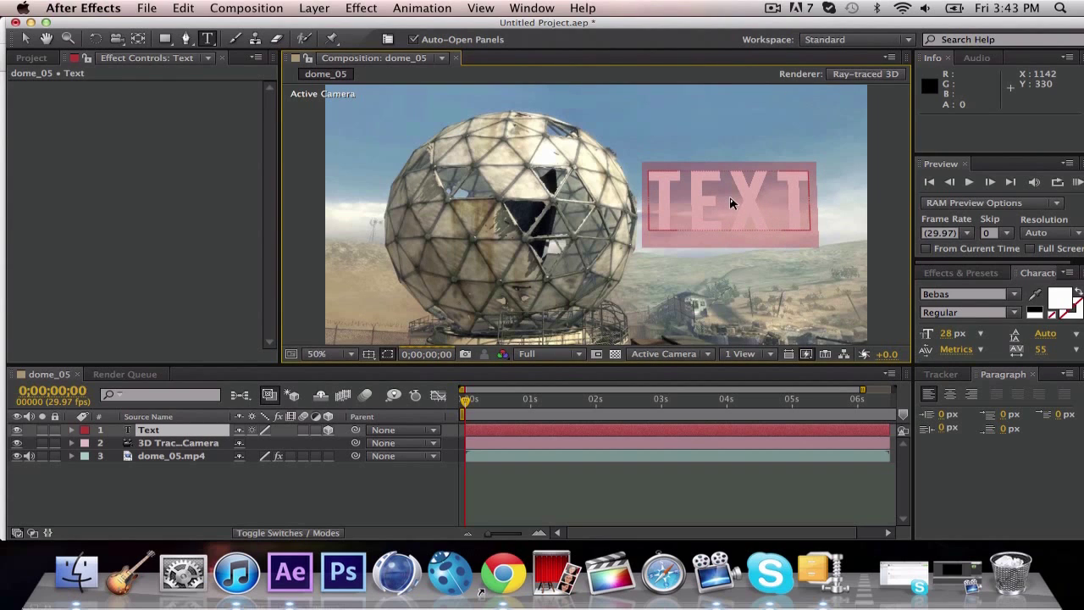
pyautogui.press('Right')
pyautogui.press('Escape')
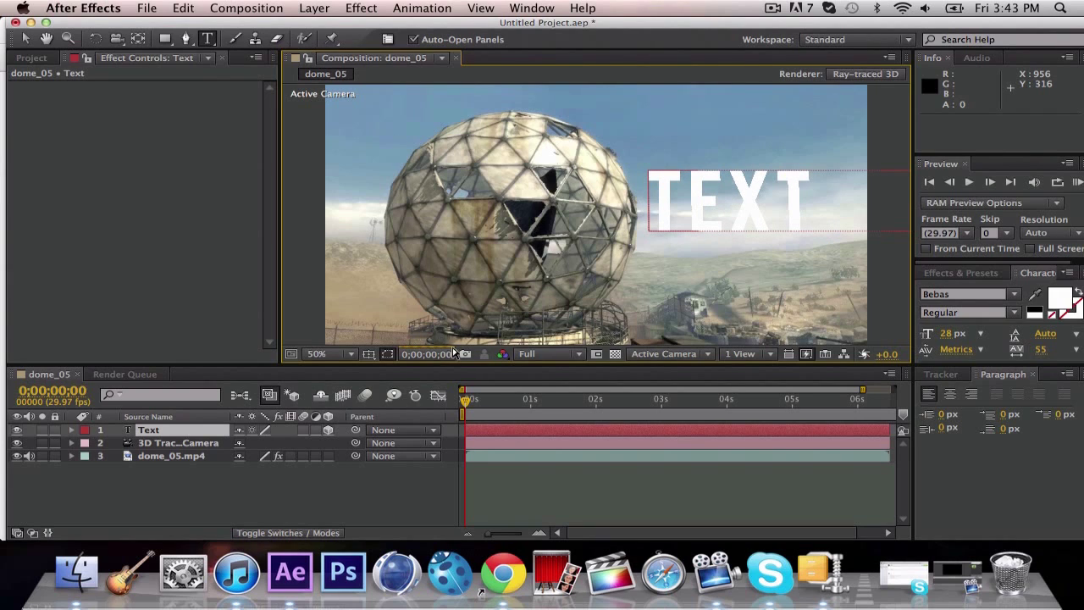
pyautogui.click(579, 354)
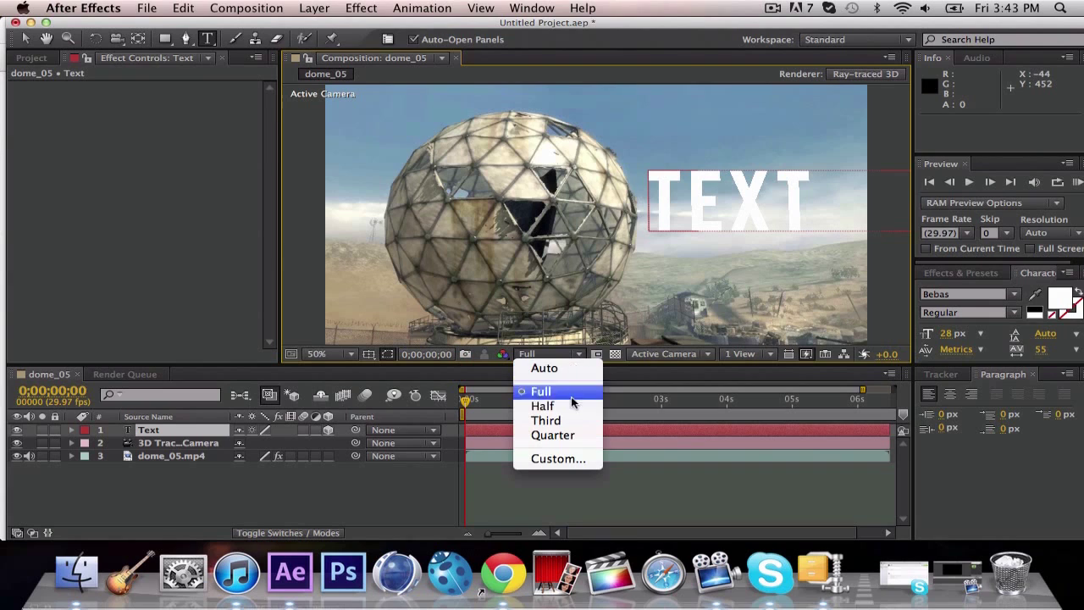
pyautogui.click(546, 421)
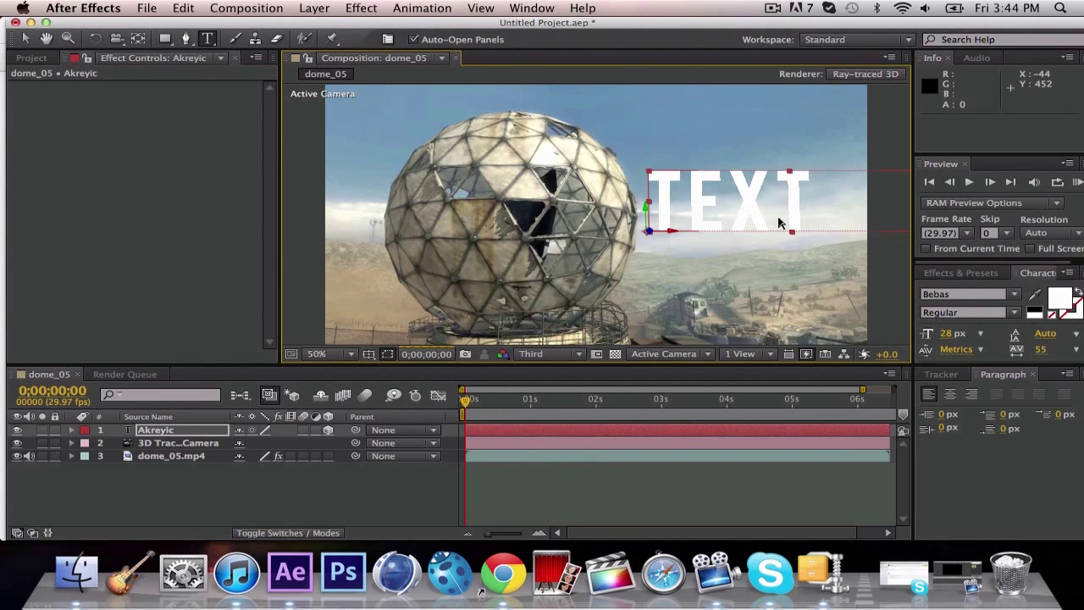
# Shrink the AKREYIC letters to 17 px and restore full preview resolution.
pyautogui.click(665, 194)
pyautogui.moveTo(664, 193); pyautogui.dragTo(998, 203)
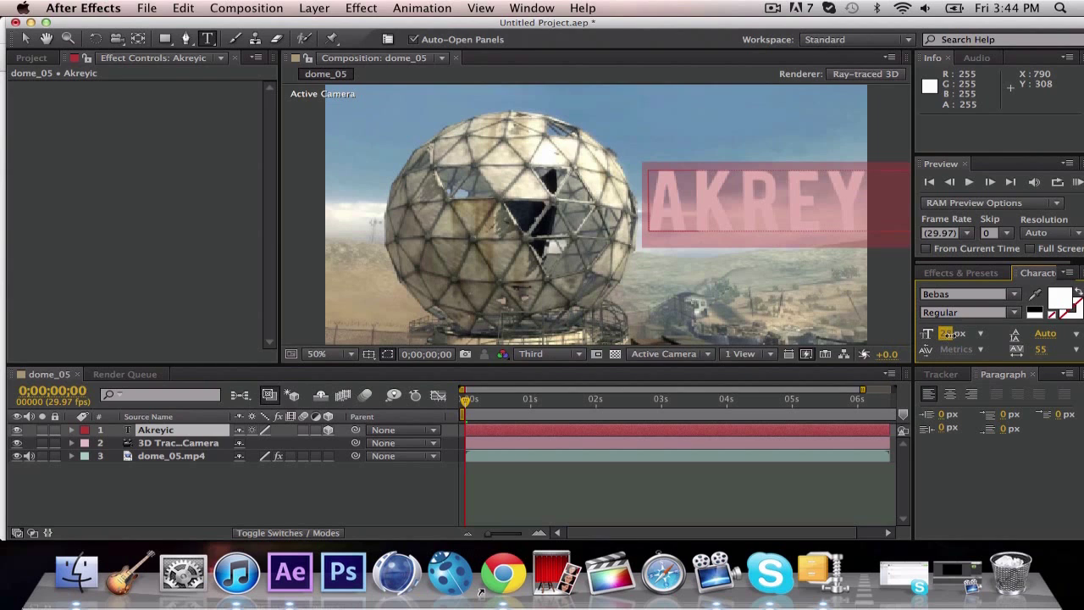
pyautogui.moveTo(953, 334); pyautogui.dragTo(939, 334)
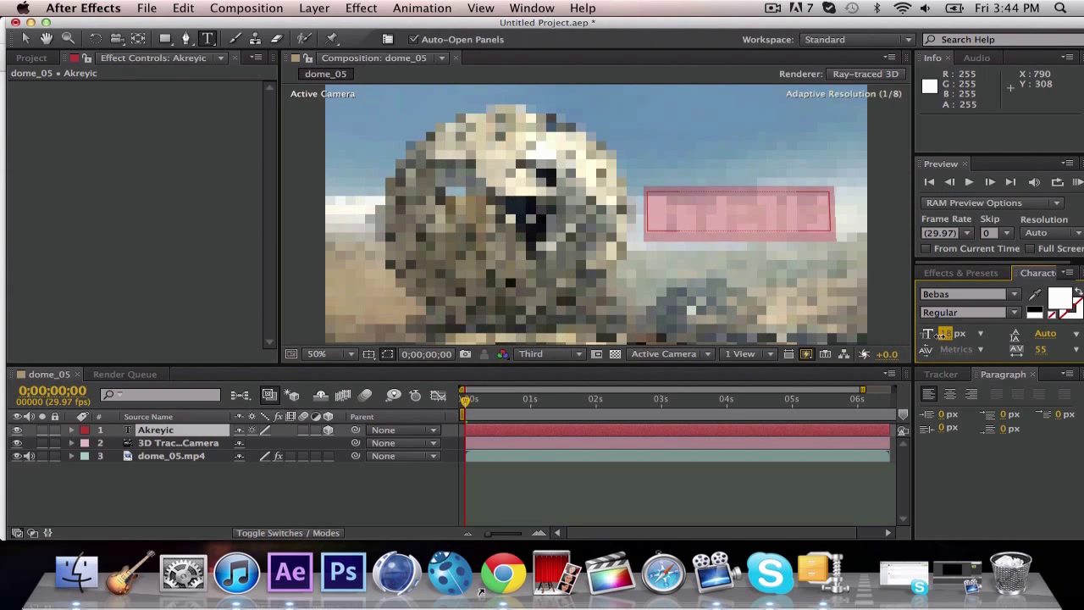
pyautogui.moveTo(940, 335); pyautogui.dragTo(939, 335)
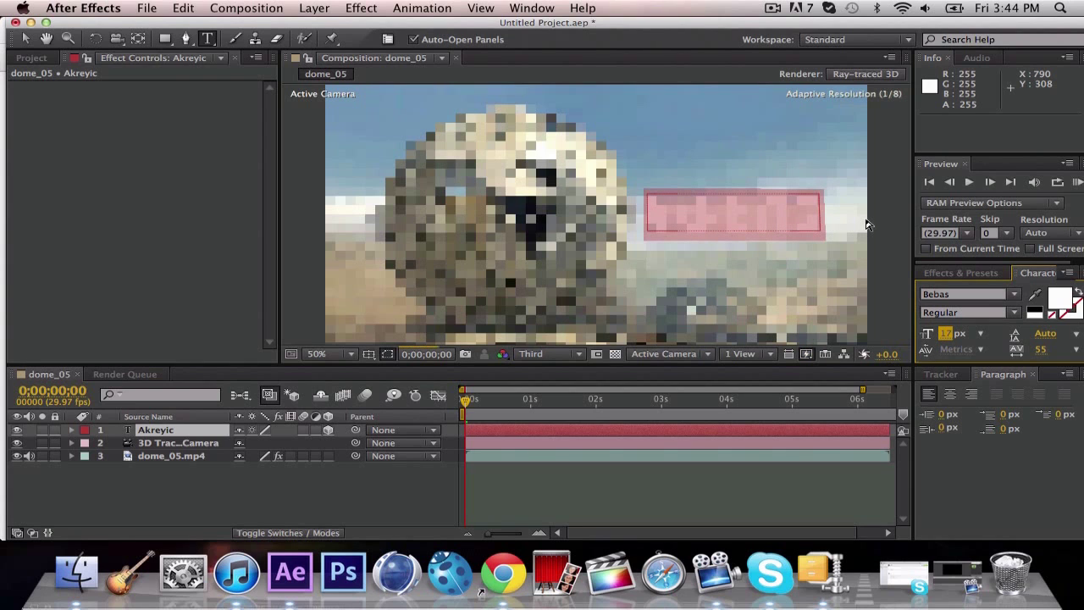
pyautogui.click(659, 218)
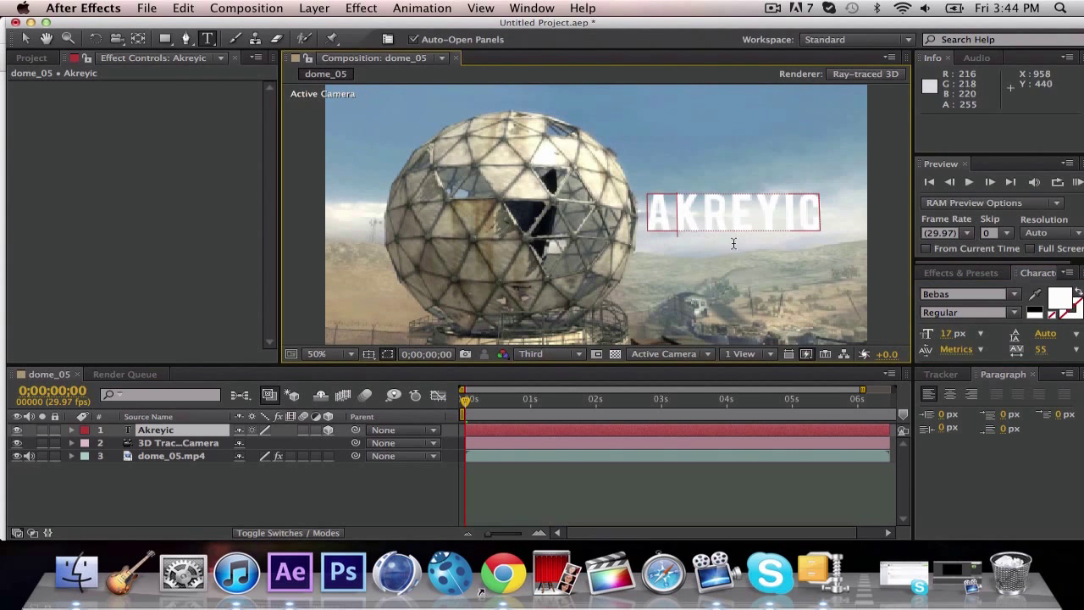
pyautogui.doubleClick(659, 219)
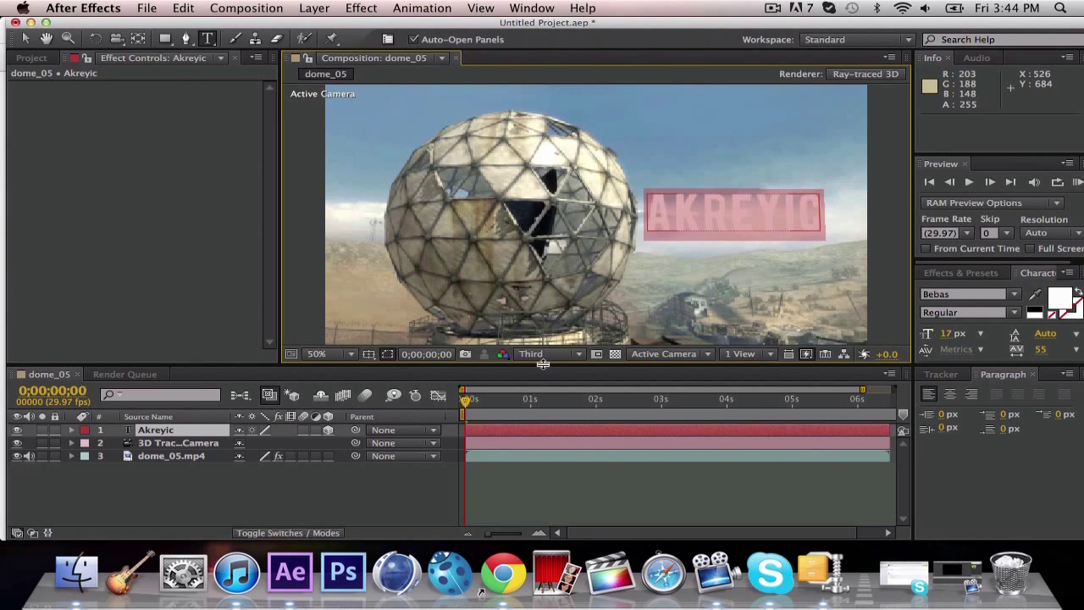
pyautogui.click(579, 359)
pyautogui.click(569, 390)
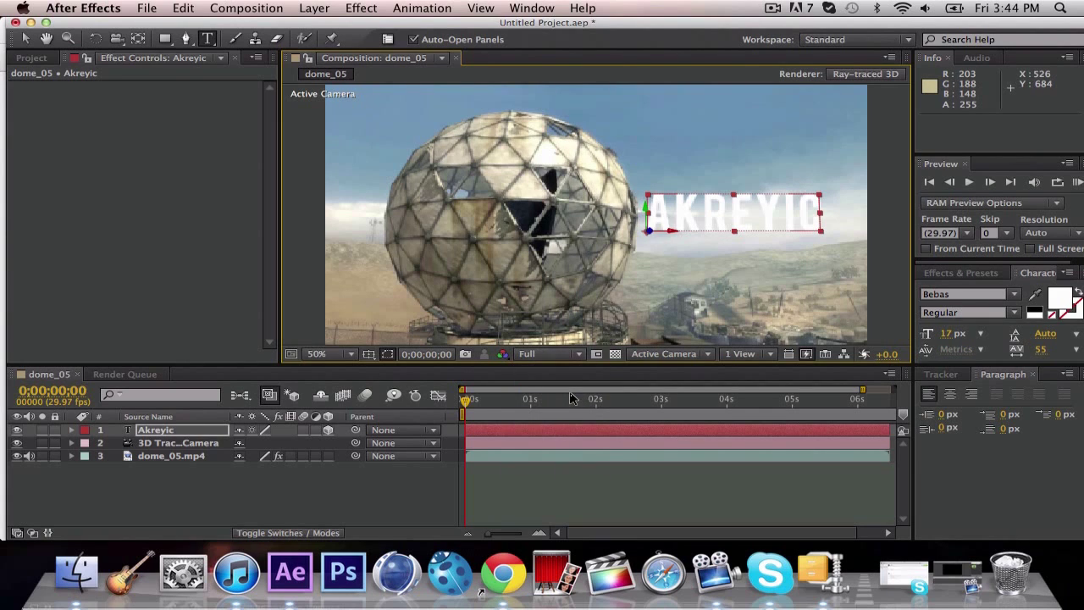
# Set the Akreyic Geometry Options to a Concave bevel with an extrusion depth of 5.
pyautogui.click(72, 430)
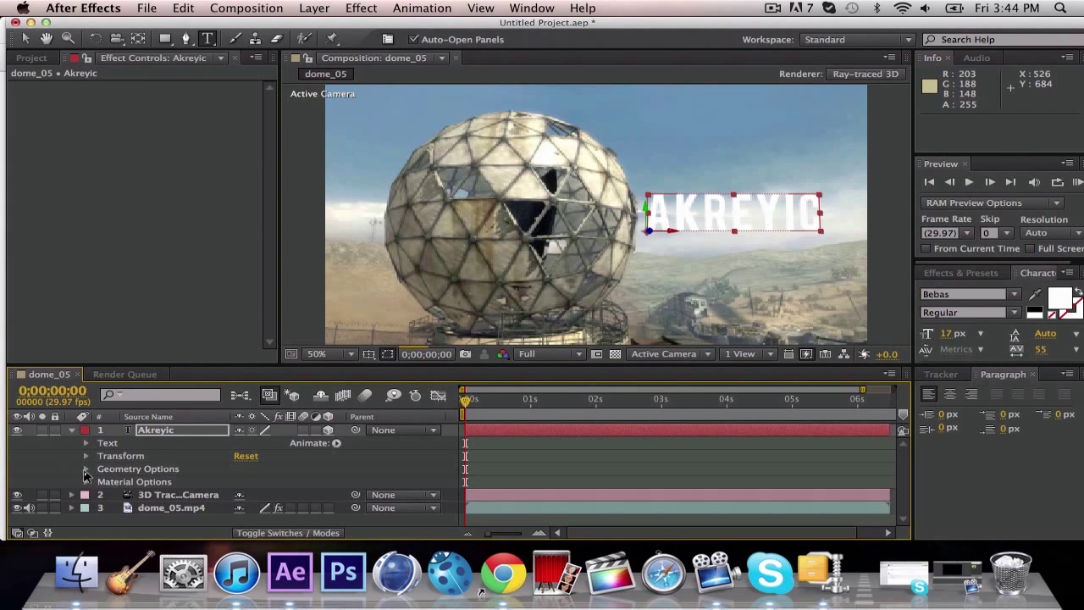
pyautogui.click(87, 470)
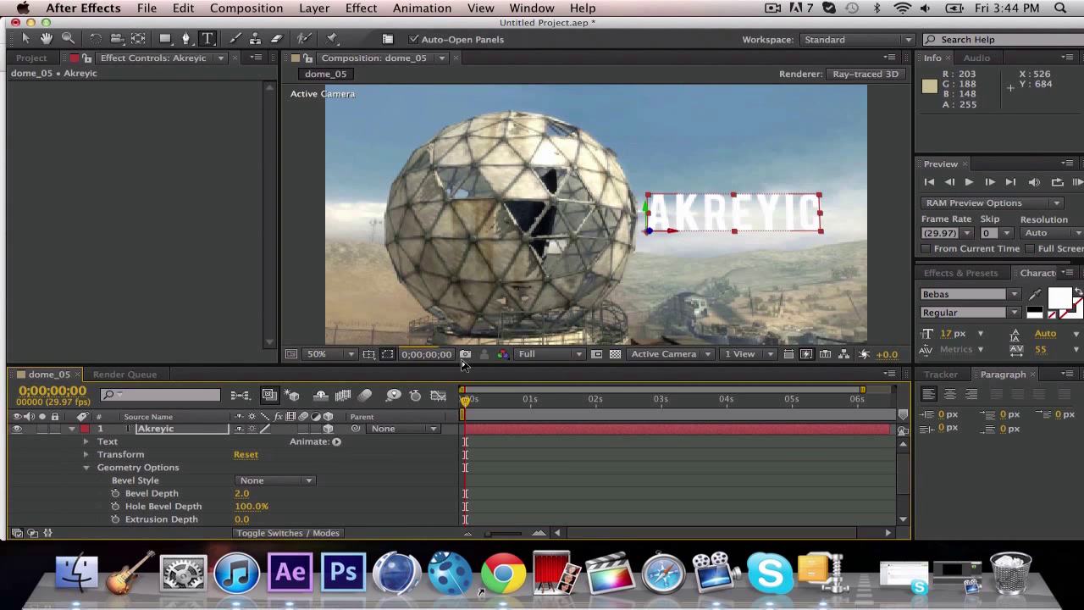
pyautogui.moveTo(538, 402); pyautogui.dragTo(716, 402)
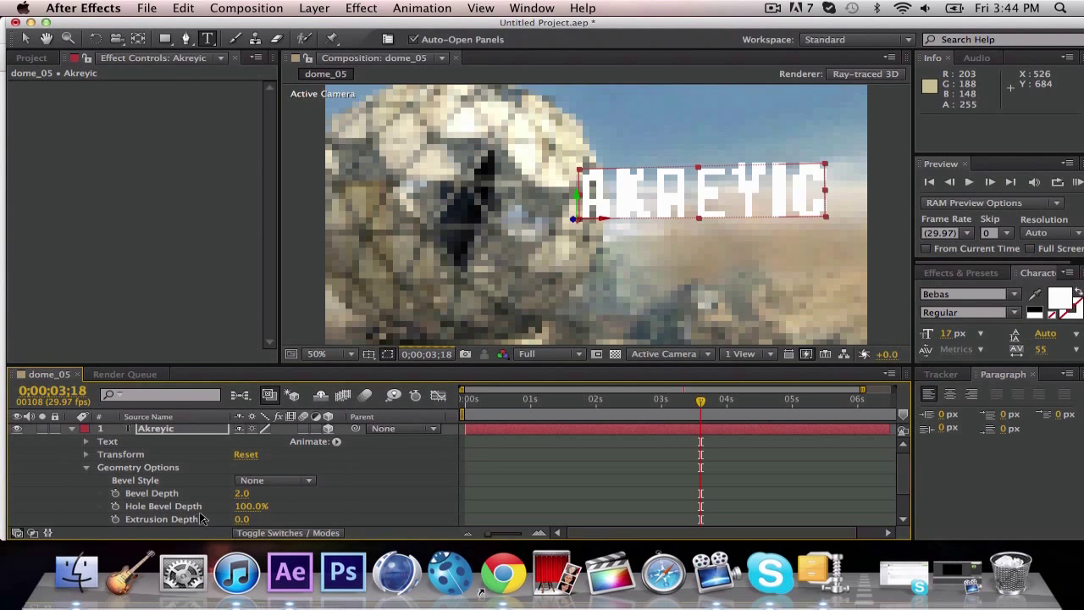
pyautogui.click(251, 481)
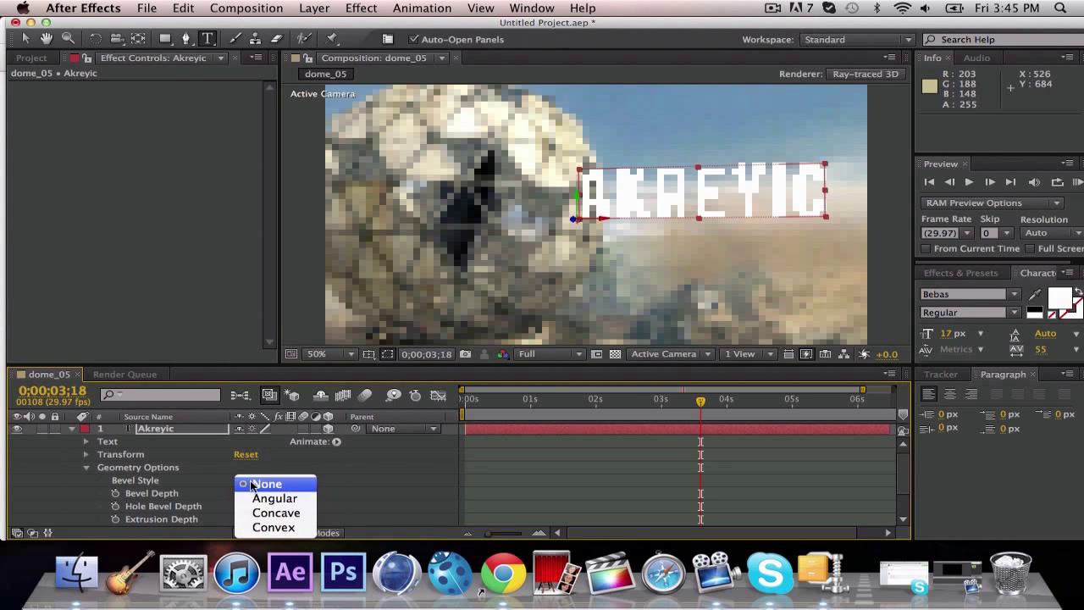
pyautogui.click(252, 517)
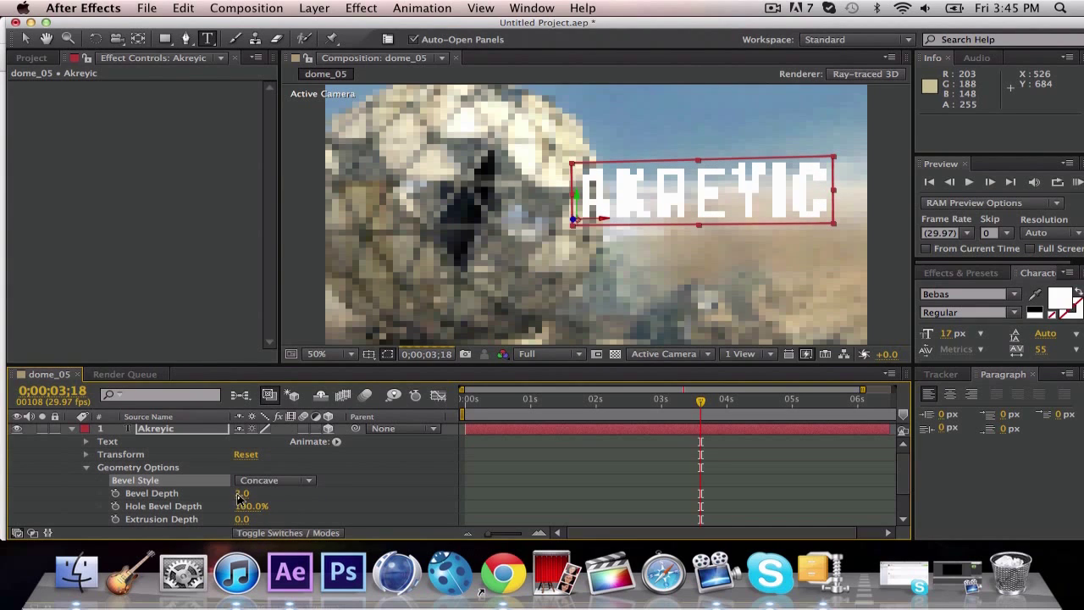
pyautogui.click(243, 519)
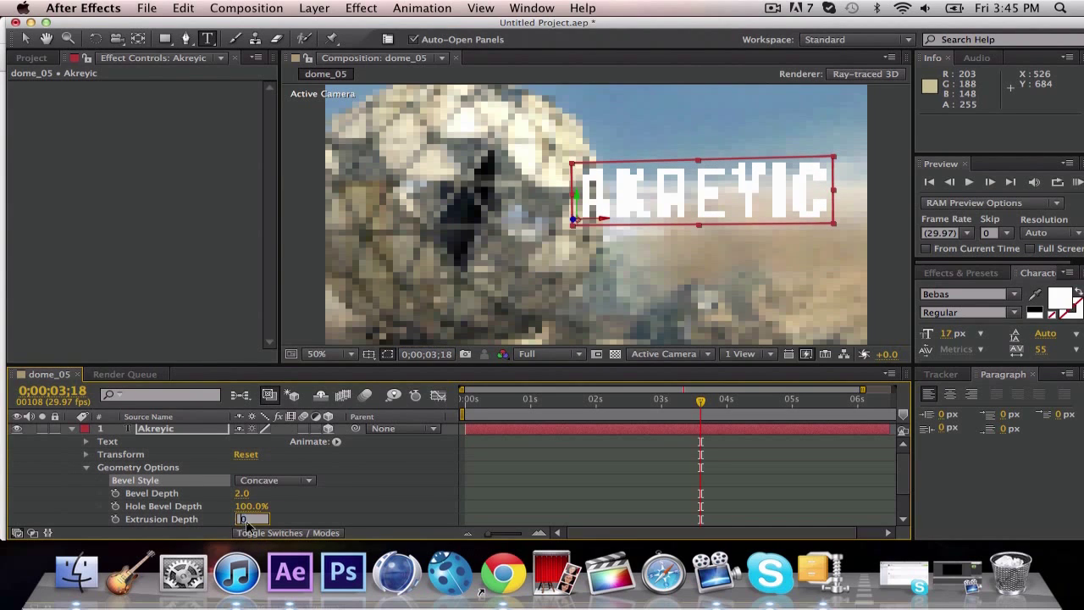
pyautogui.write('10')
pyautogui.press('Return')
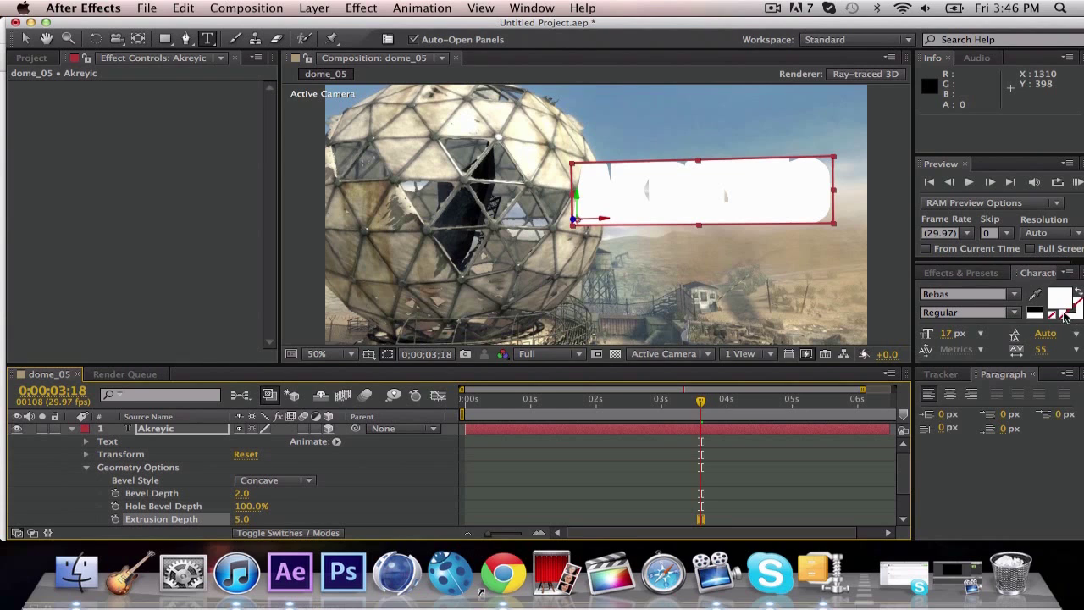
# Set the AKREYIC fill colour to white FFFFFF after briefly trying red.
pyautogui.click(1060, 301)
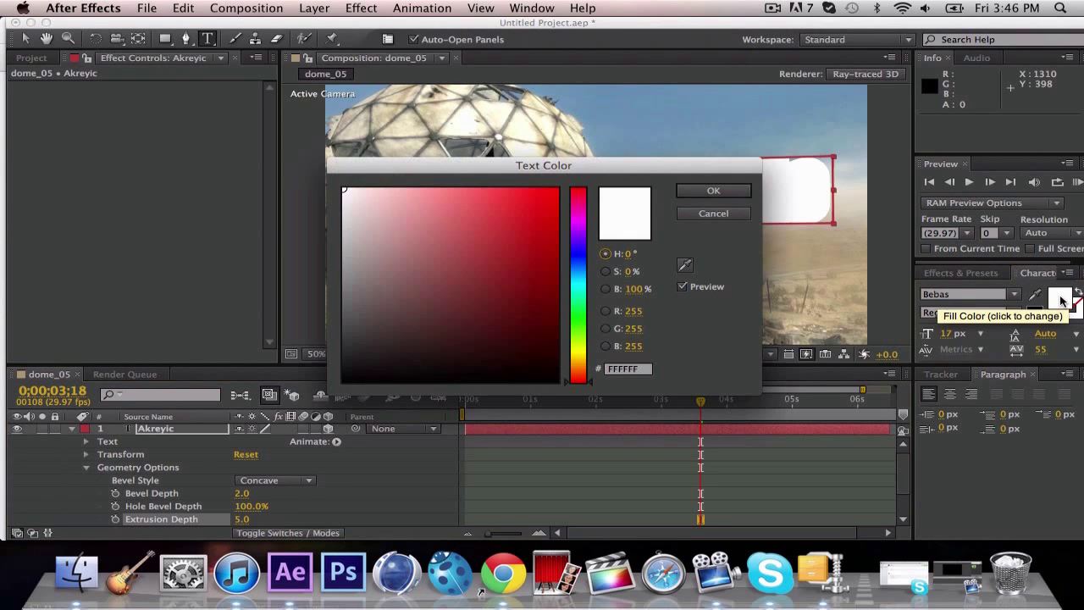
pyautogui.click(530, 238)
pyautogui.moveTo(513, 235)
pyautogui.mouseDown()
pyautogui.moveTo(381, 251)
pyautogui.moveTo(399, 266)
pyautogui.moveTo(398, 154)
pyautogui.mouseUp()
pyautogui.click(713, 193)
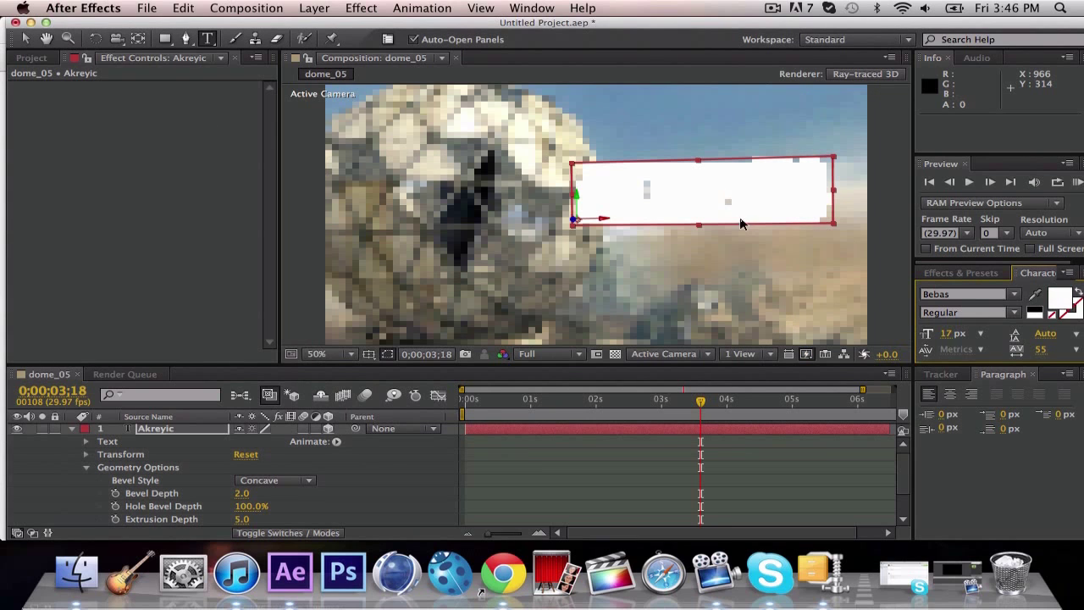
# Create Light 1 as a white Parallel light at 50% intensity, then select the Akreyic layer.
pyautogui.click(364, 7)
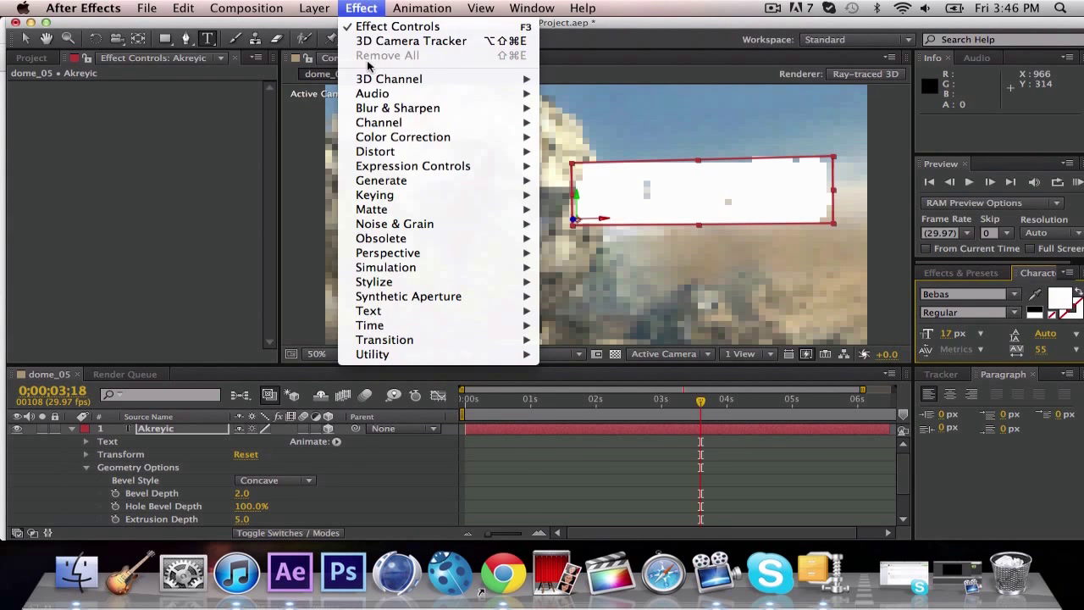
pyautogui.moveTo(316, 8)
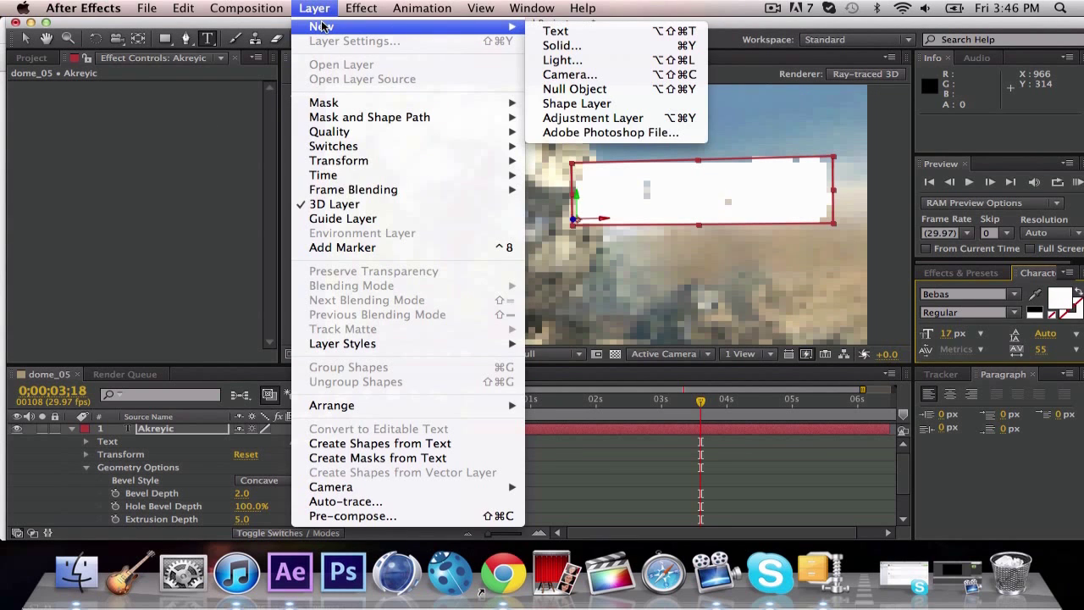
pyautogui.click(611, 66)
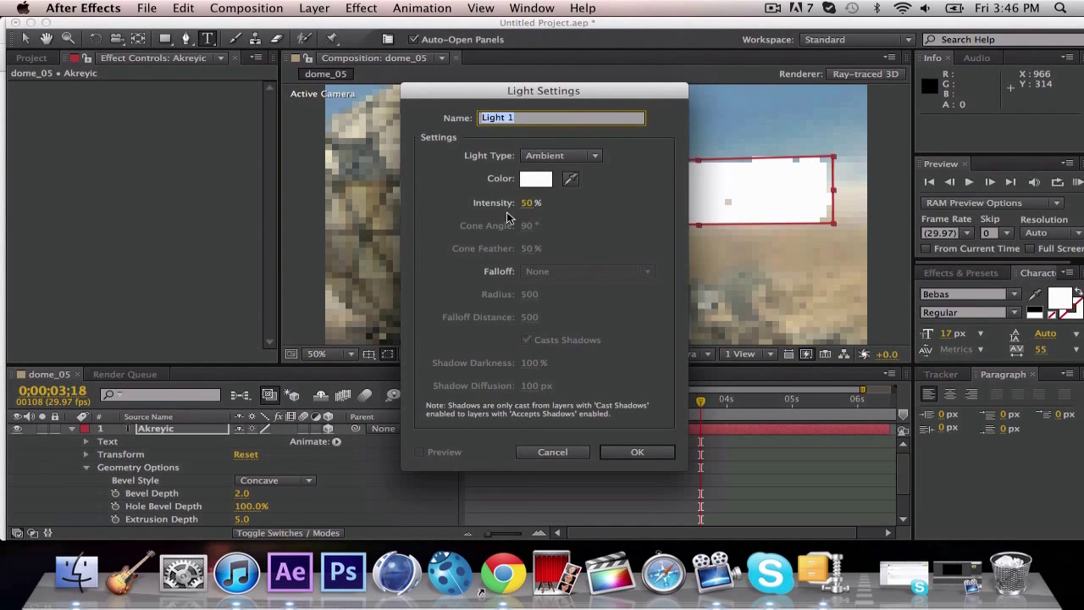
pyautogui.click(554, 159)
pyautogui.click(558, 169)
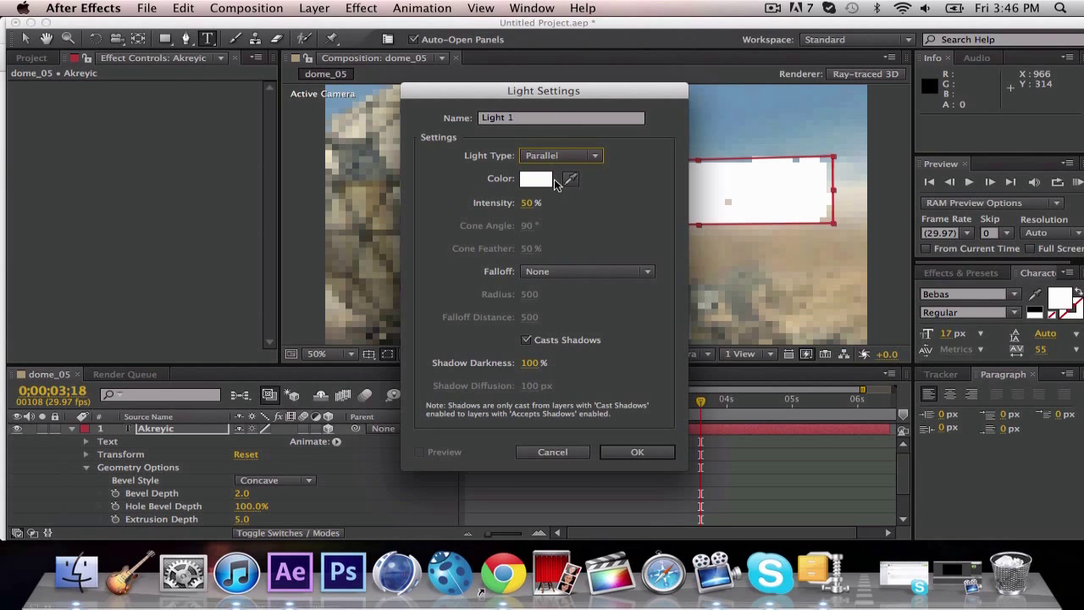
pyautogui.click(644, 454)
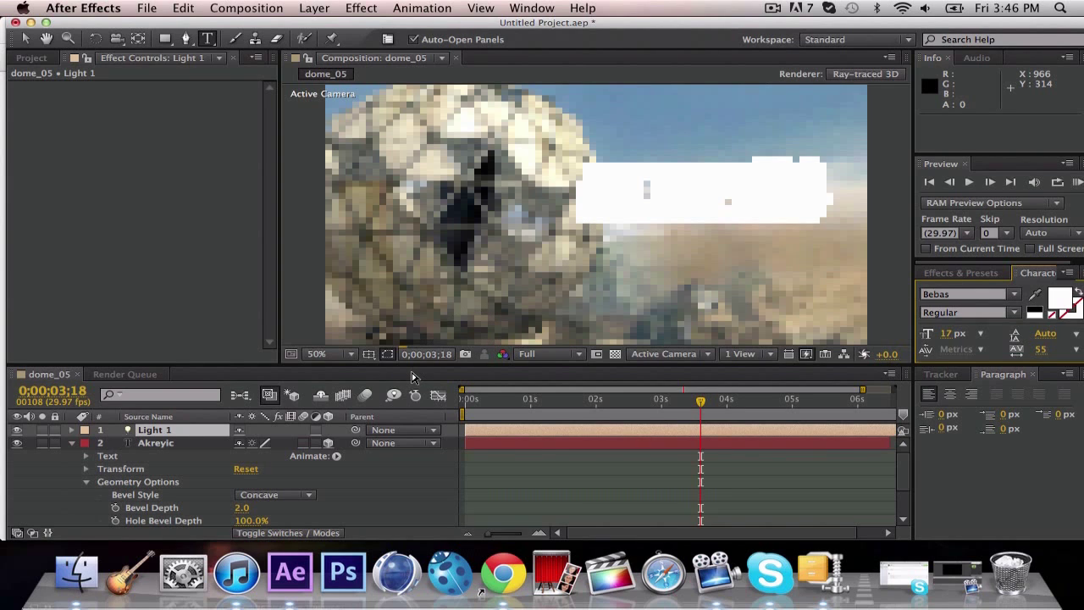
pyautogui.click(402, 456)
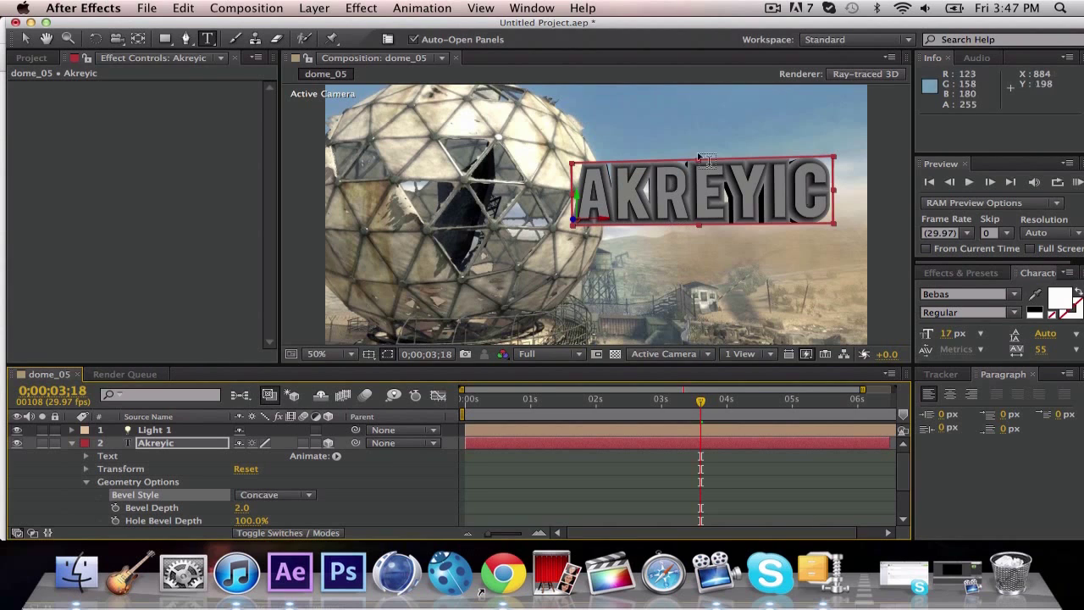
# Set the AKREYIC text's Bevel Style to Convex and its Bevel Depth to 1.0.
pyautogui.doubleClick(593, 195)
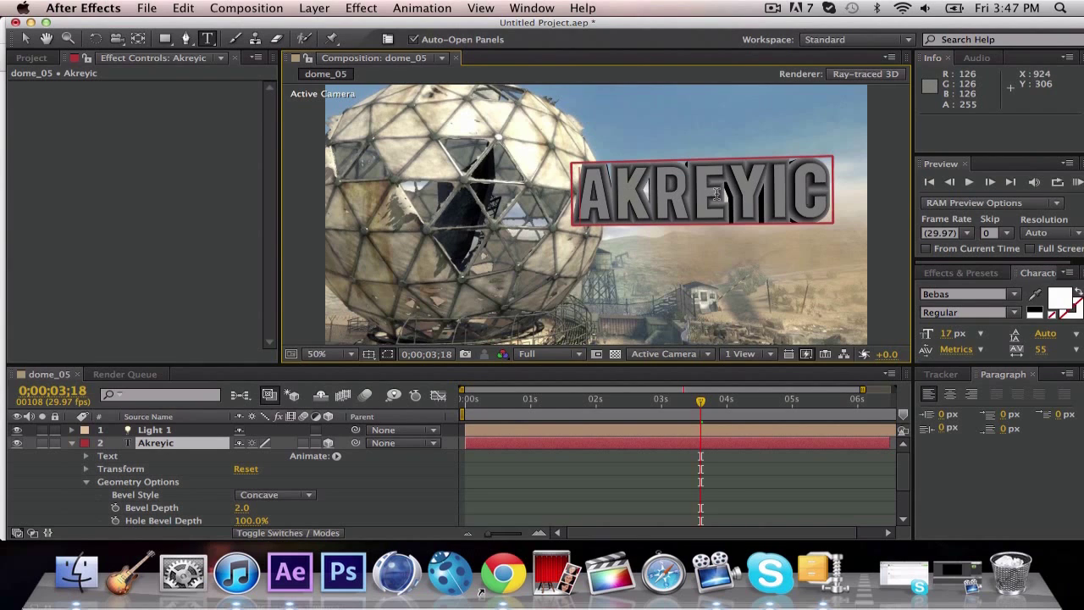
pyautogui.moveTo(584, 202); pyautogui.dragTo(792, 198)
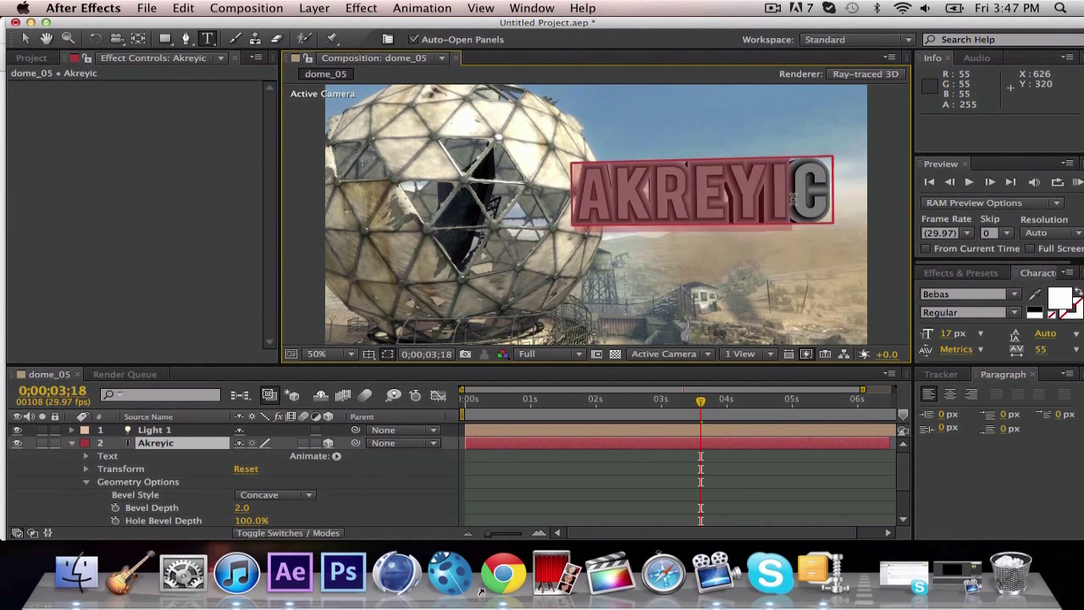
pyautogui.click(303, 497)
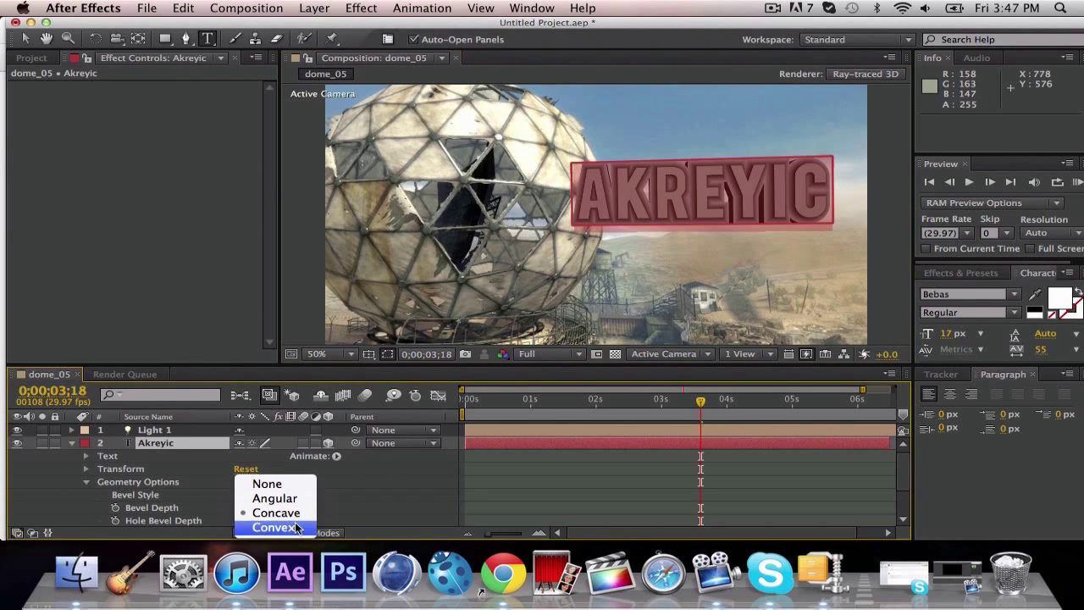
pyautogui.click(296, 527)
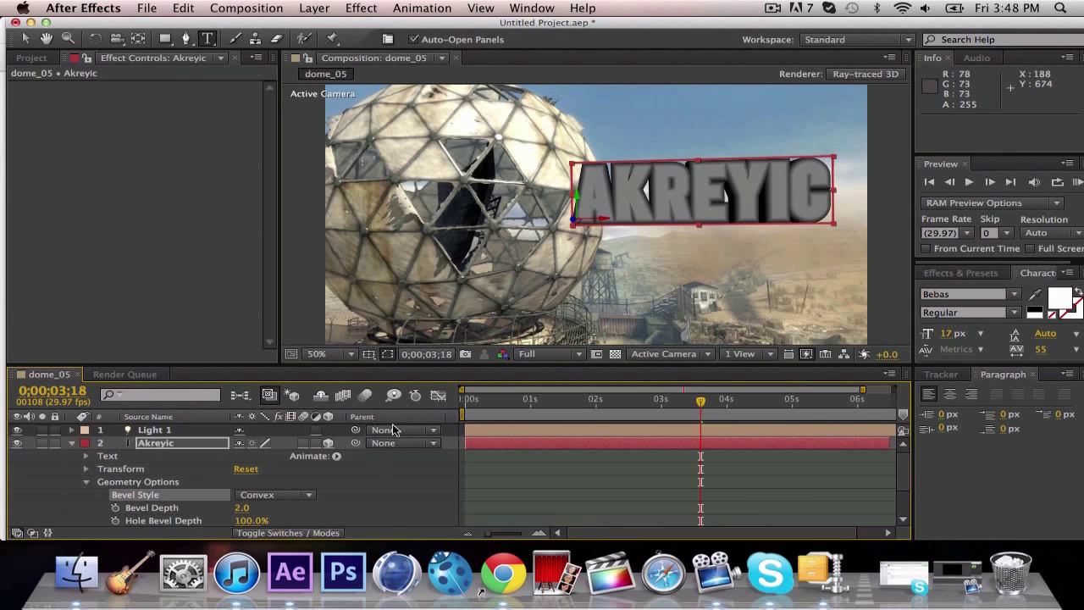
pyautogui.click(242, 506)
pyautogui.write('1')
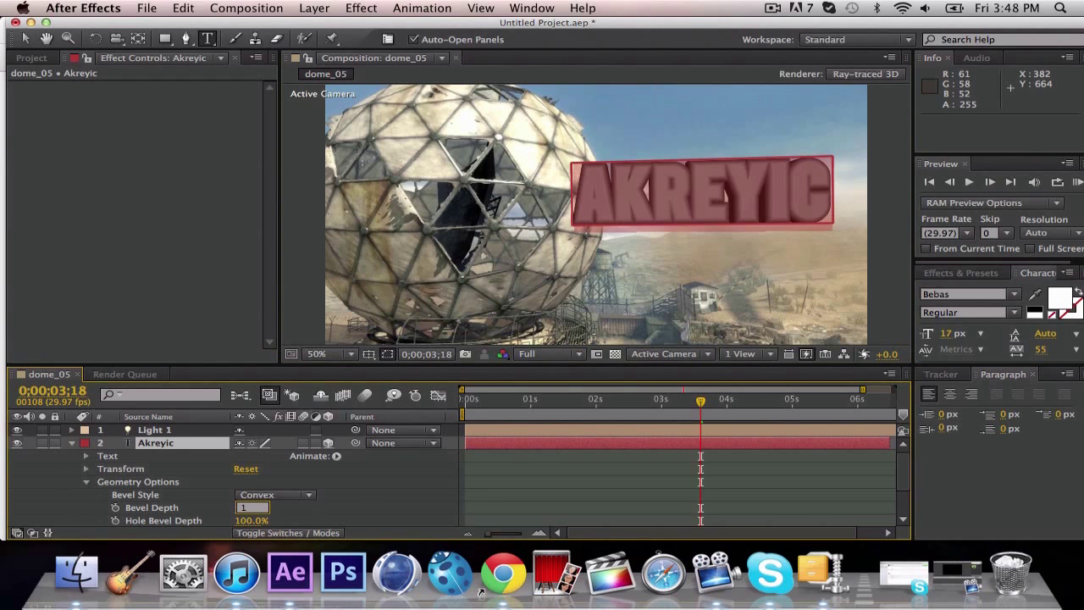
pyautogui.press('Return')
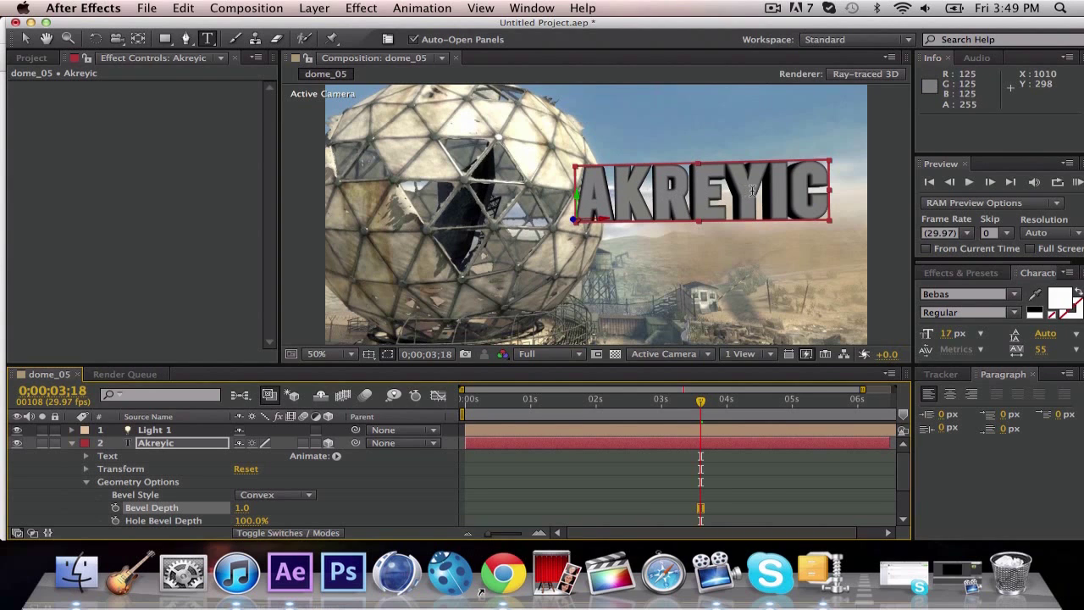
# Create Light 2 as a white Spot light at 50% intensity.
pyautogui.click(315, 9)
pyautogui.moveTo(335, 28)
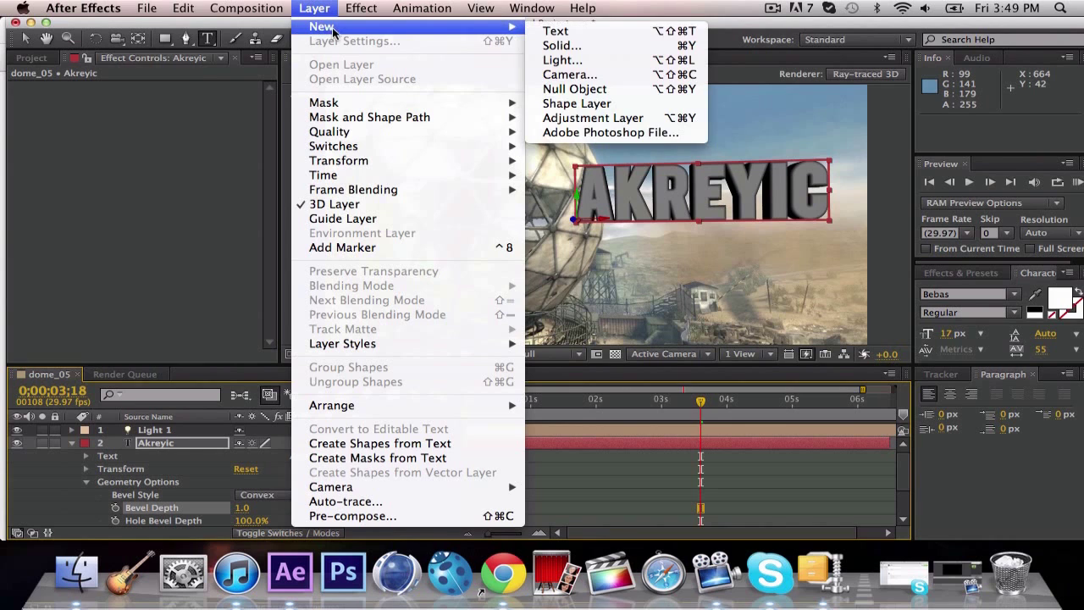
pyautogui.click(561, 61)
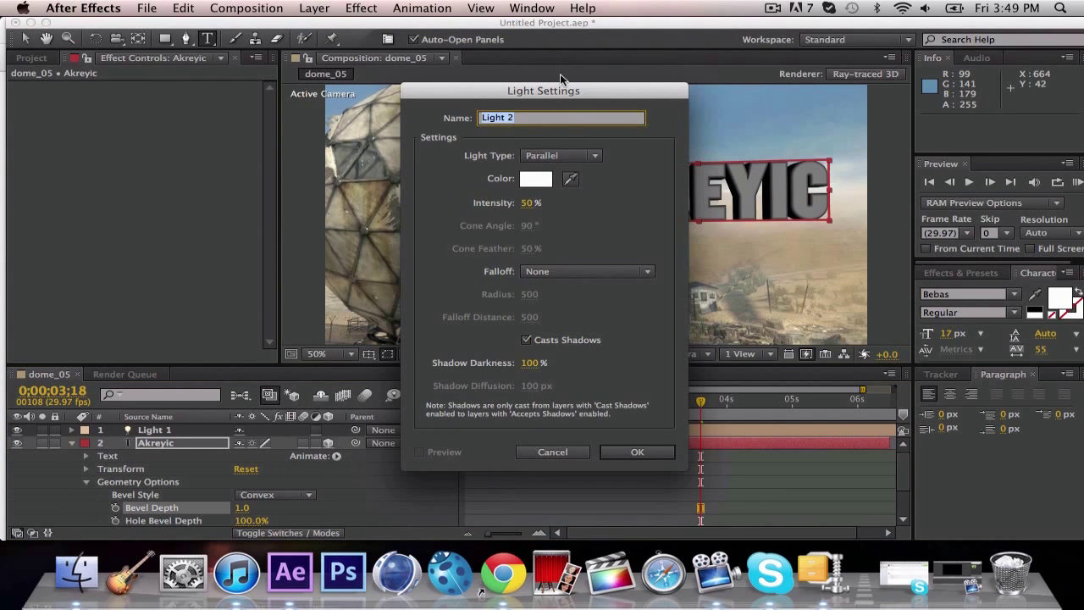
pyautogui.click(565, 155)
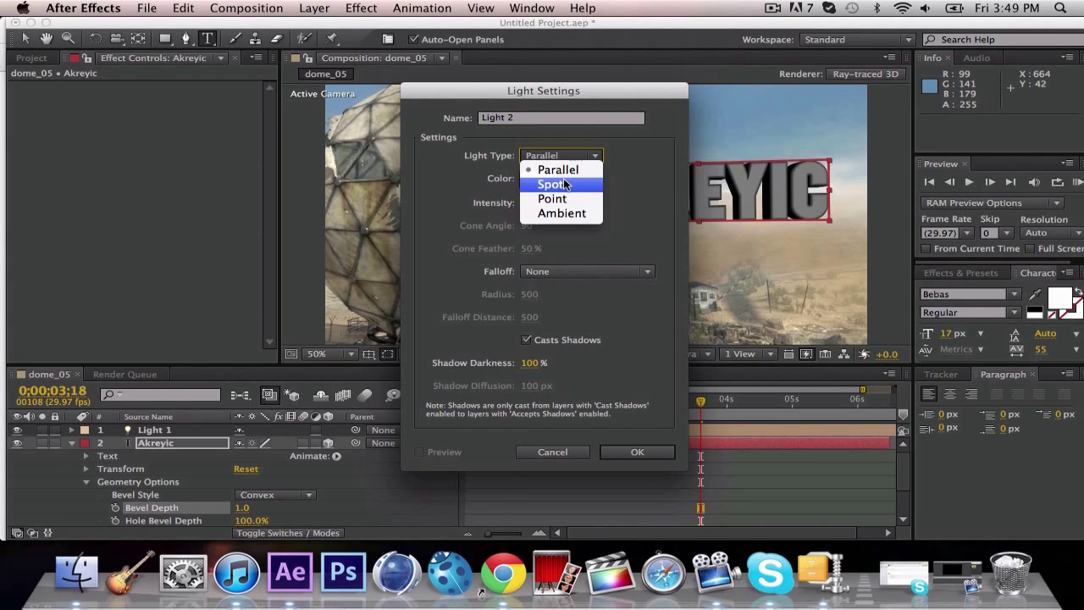
pyautogui.click(566, 185)
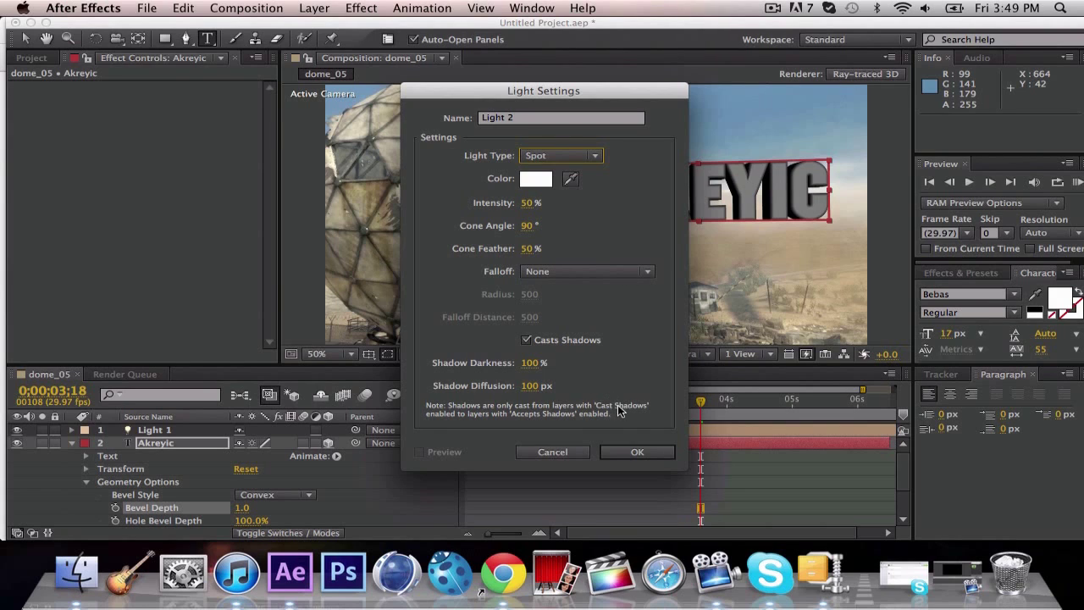
pyautogui.click(634, 452)
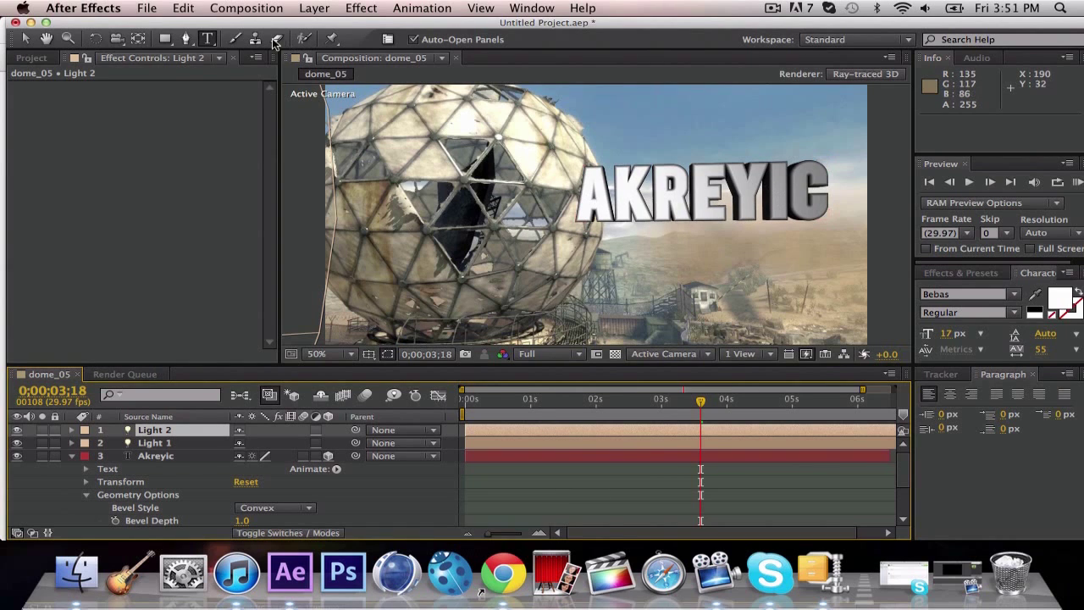
# Create Light 3 as an Ambient light at 20% intensity.
pyautogui.click(312, 9)
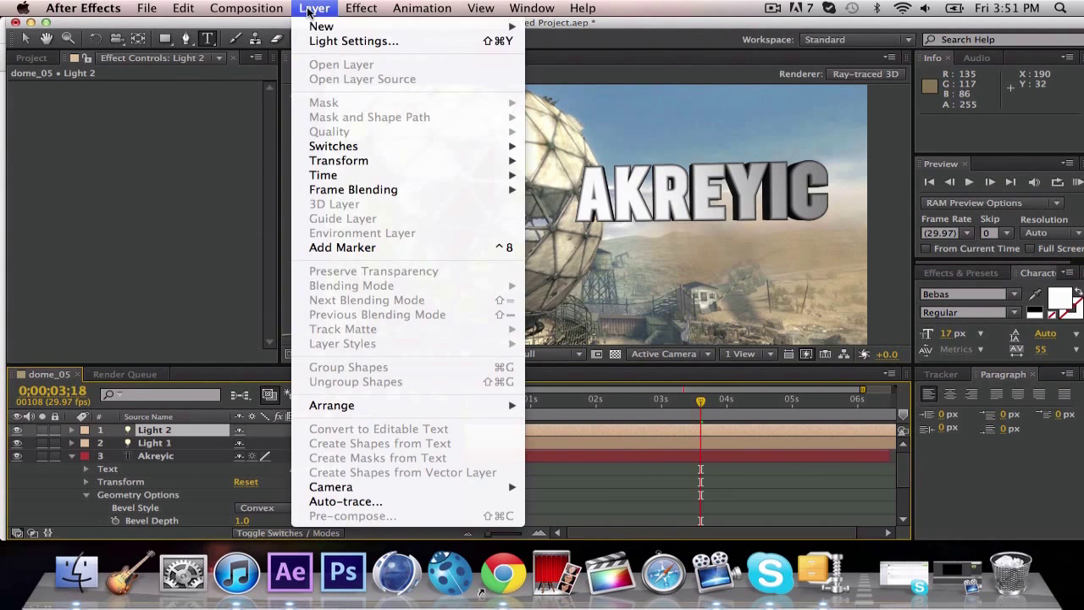
pyautogui.moveTo(326, 26)
pyautogui.click(562, 60)
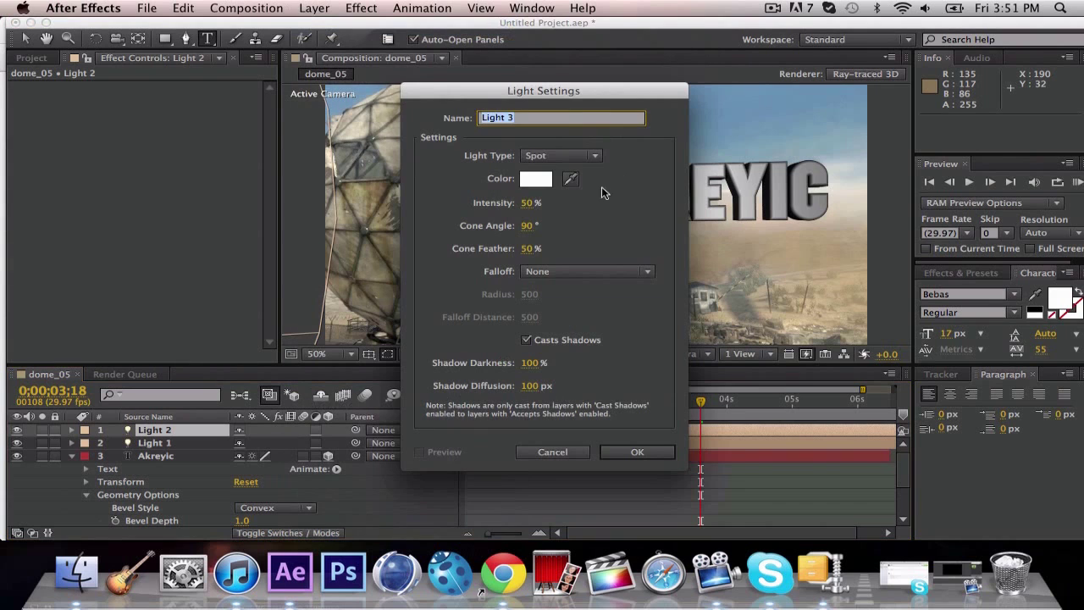
pyautogui.click(573, 156)
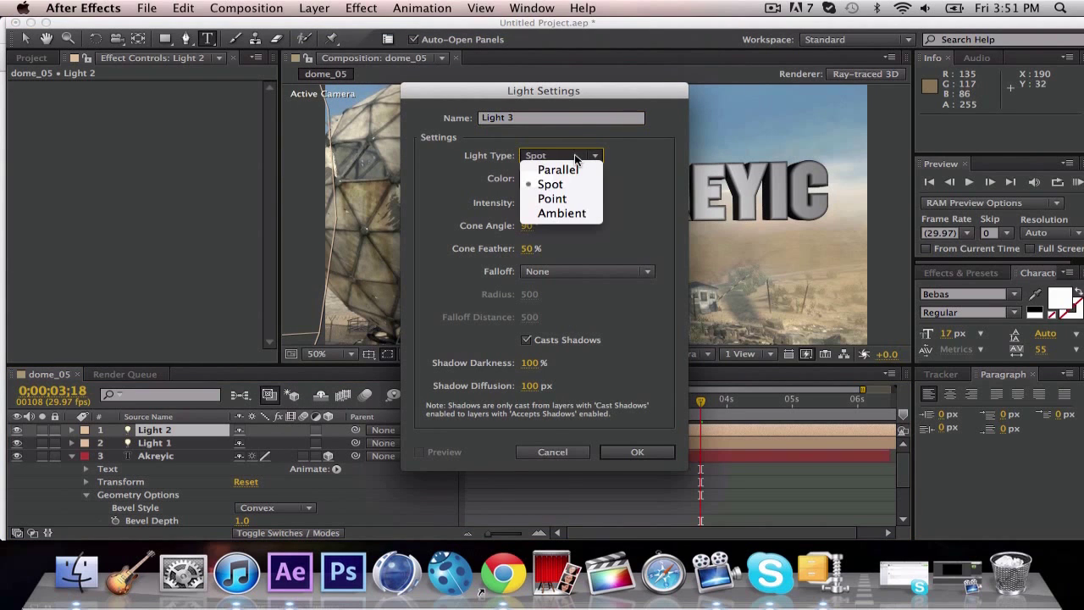
pyautogui.click(567, 214)
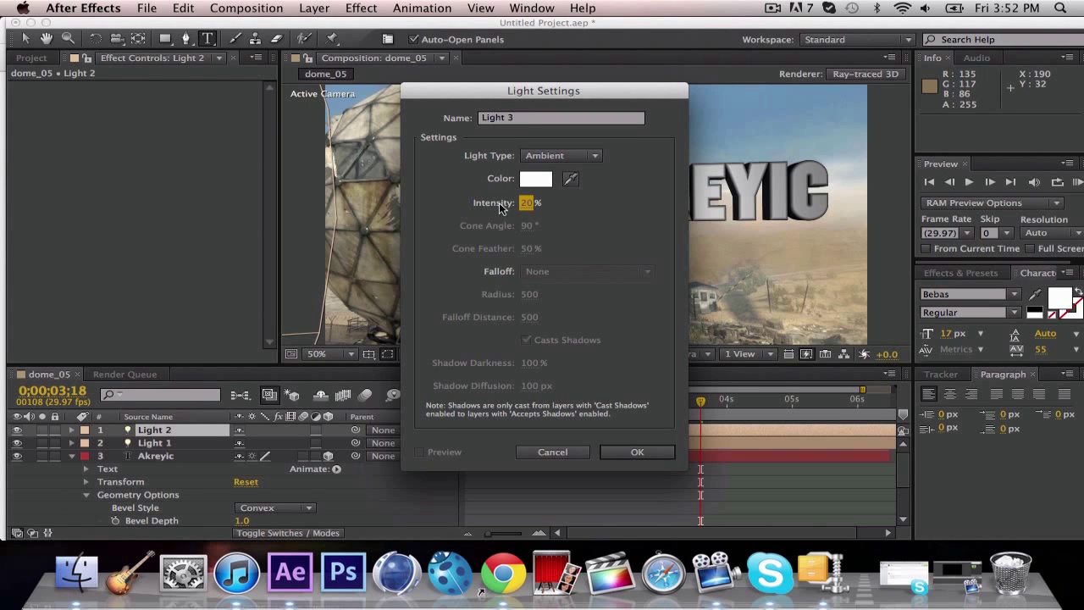
pyautogui.click(624, 452)
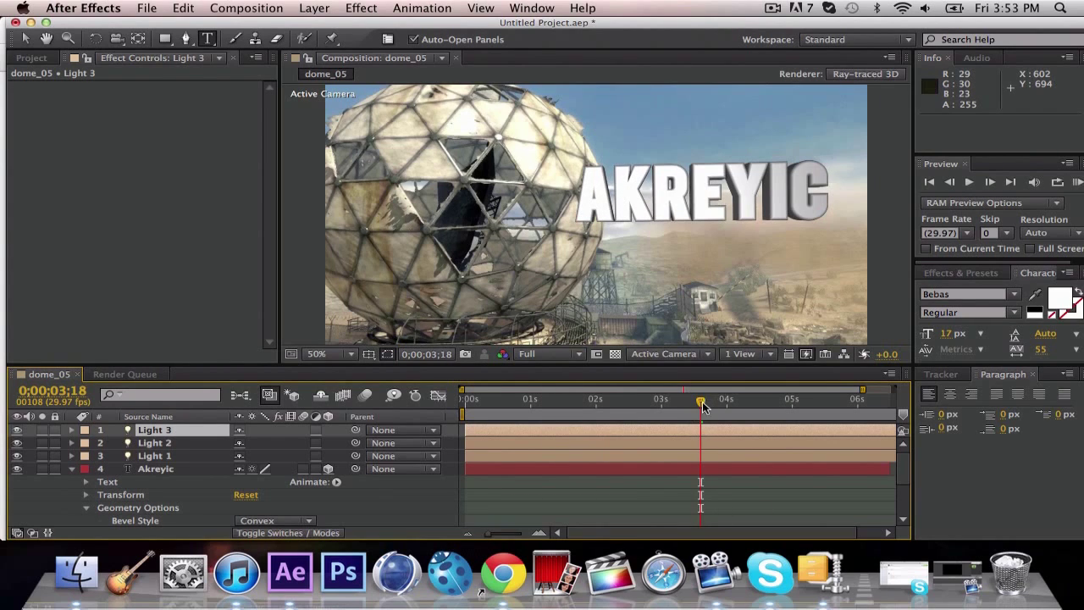
pyautogui.moveTo(701, 400); pyautogui.dragTo(461, 403)
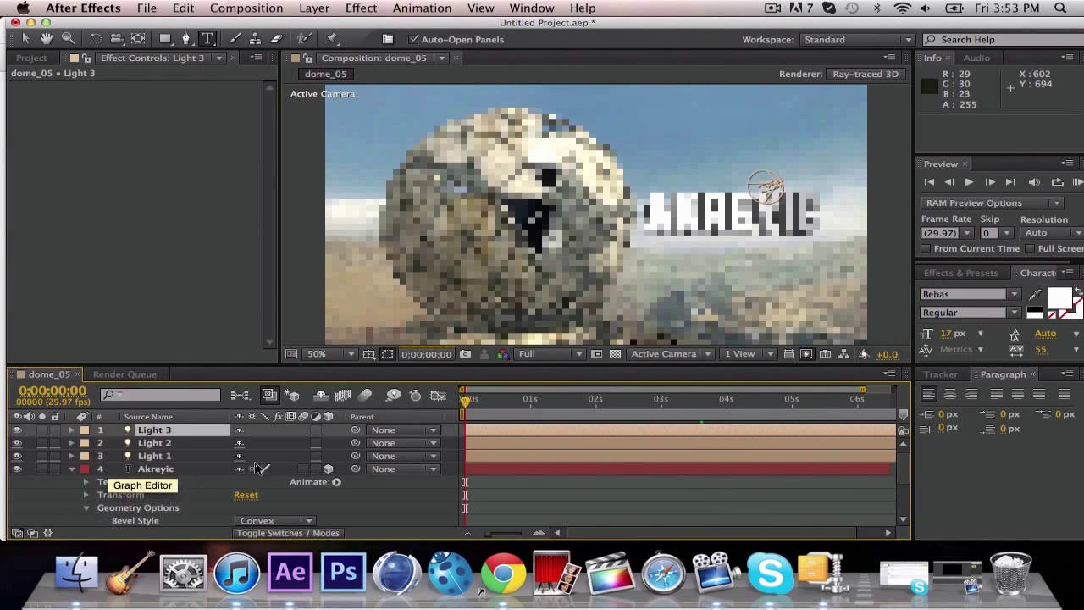
# Turn on Render Track Points for the dome_05.mp4 layer and scrub its first second.
pyautogui.click(73, 471)
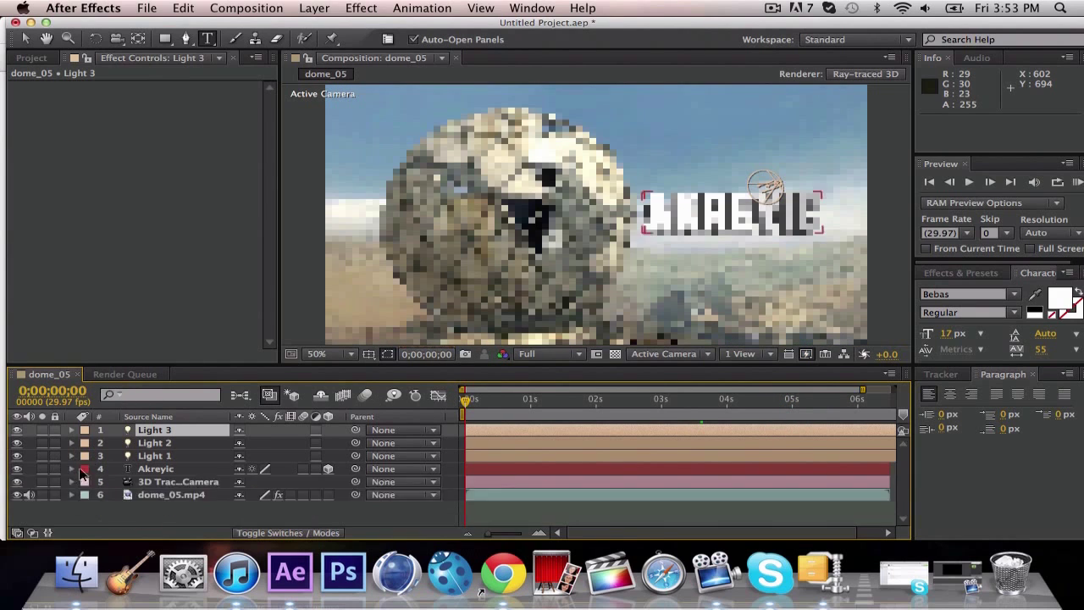
pyautogui.click(169, 496)
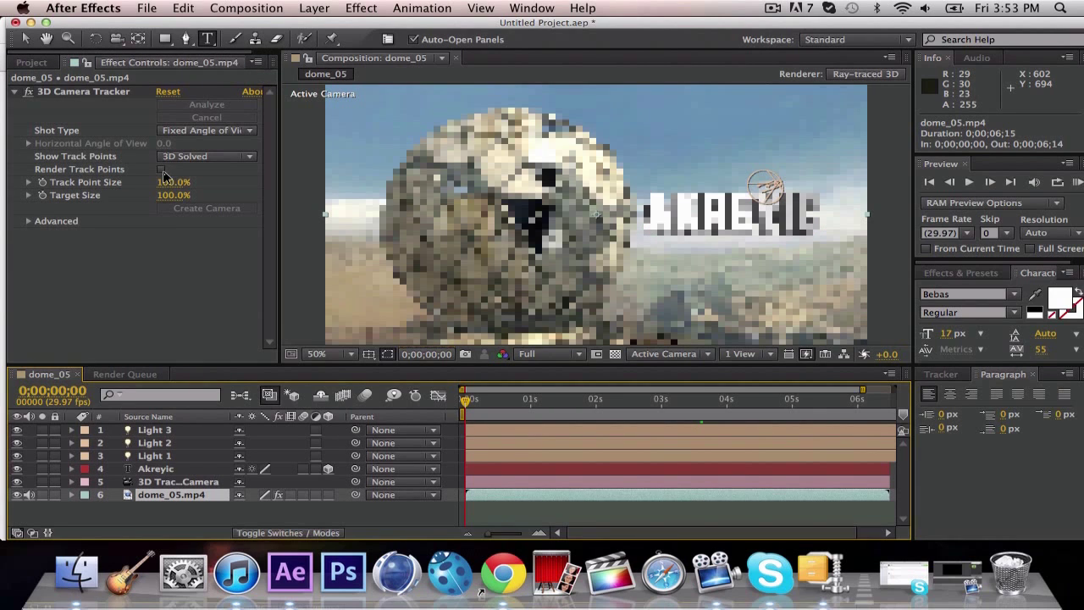
pyautogui.click(161, 169)
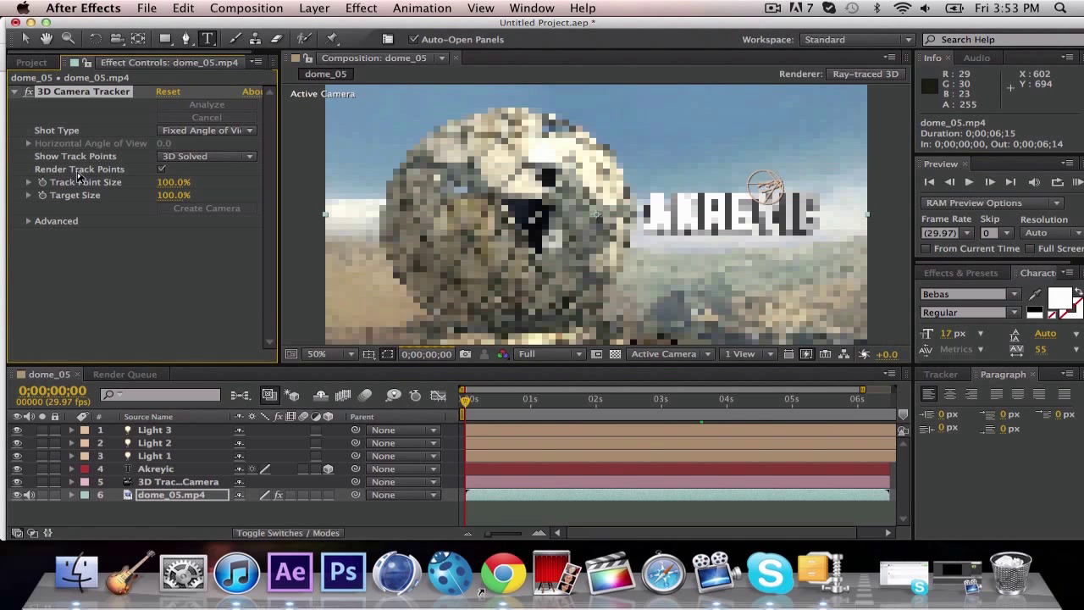
pyautogui.click(161, 169)
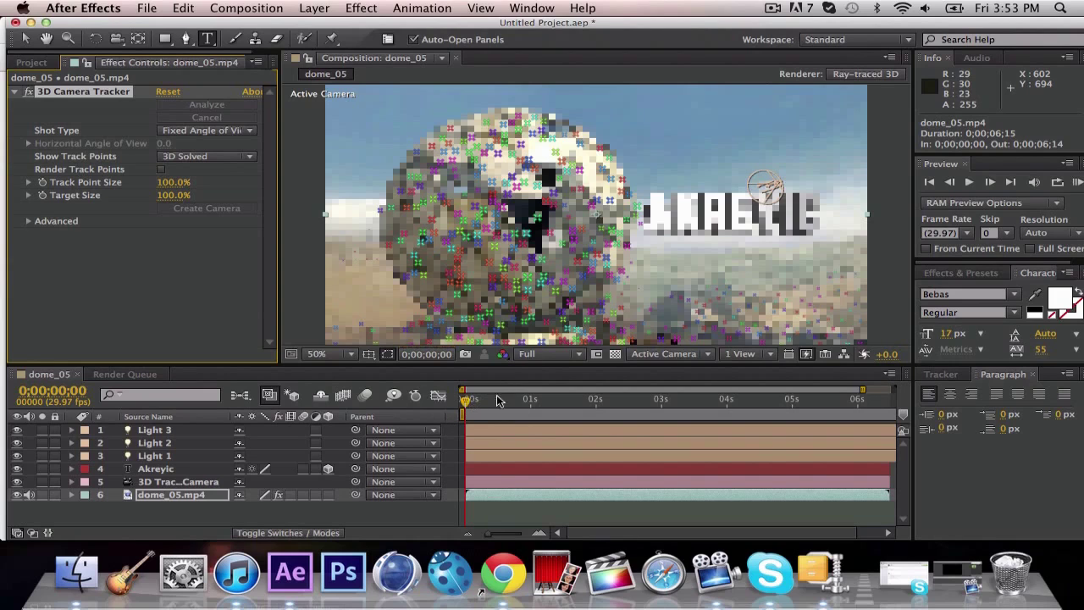
pyautogui.moveTo(505, 398); pyautogui.dragTo(465, 376)
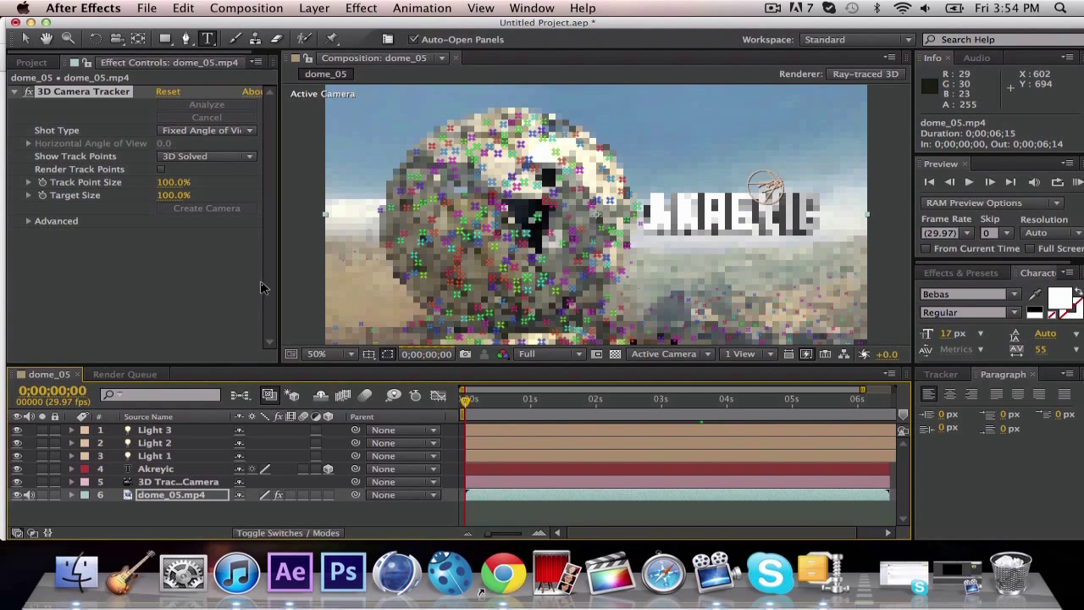
pyautogui.click(124, 374)
pyautogui.click(59, 377)
pyautogui.click(248, 9)
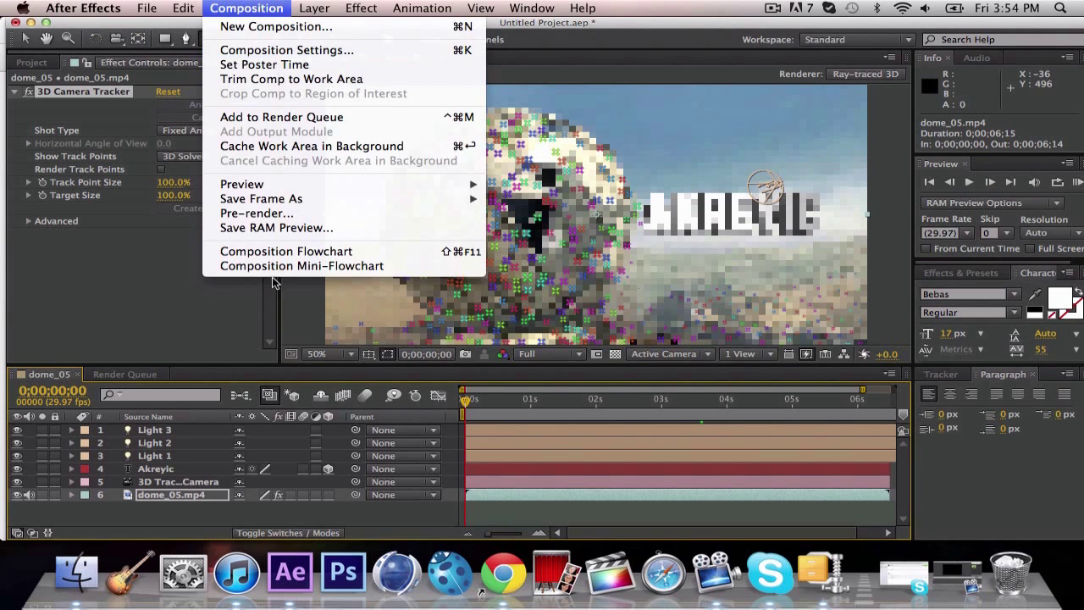
pyautogui.click(143, 347)
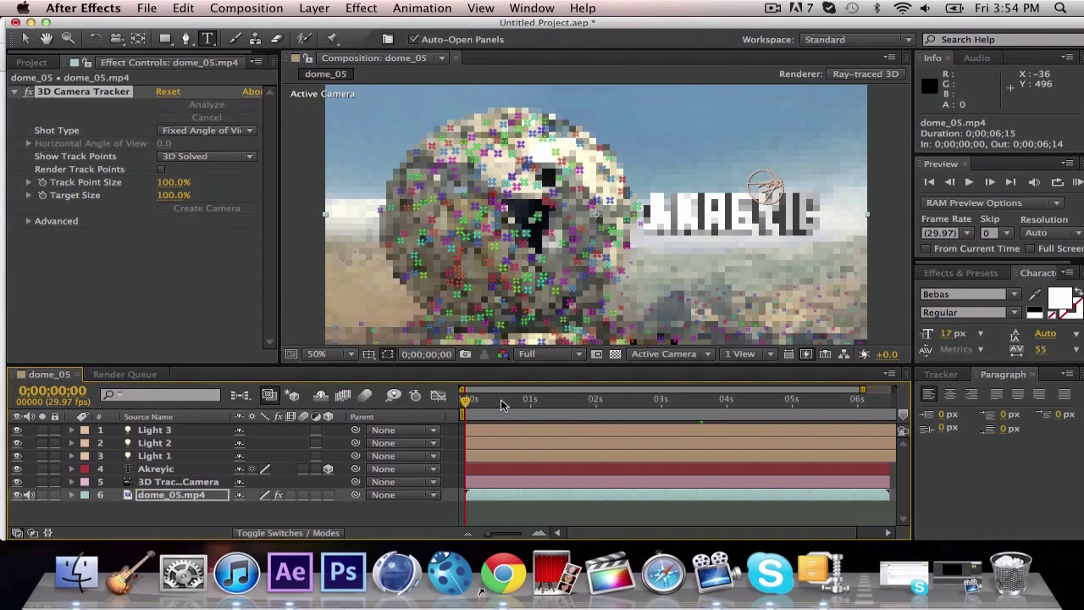
pyautogui.moveTo(501, 398); pyautogui.dragTo(428, 403)
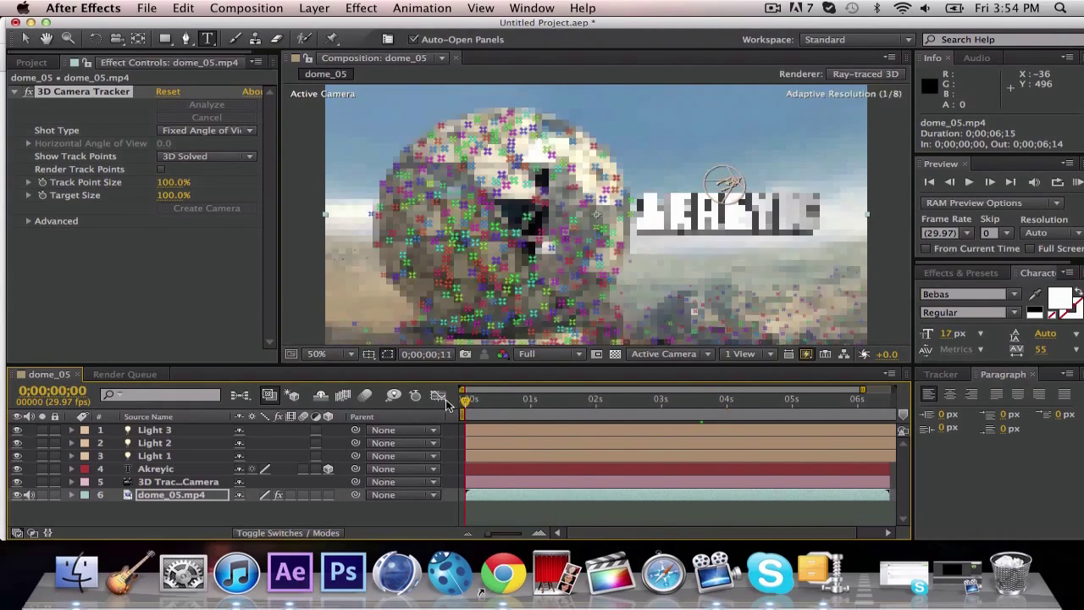